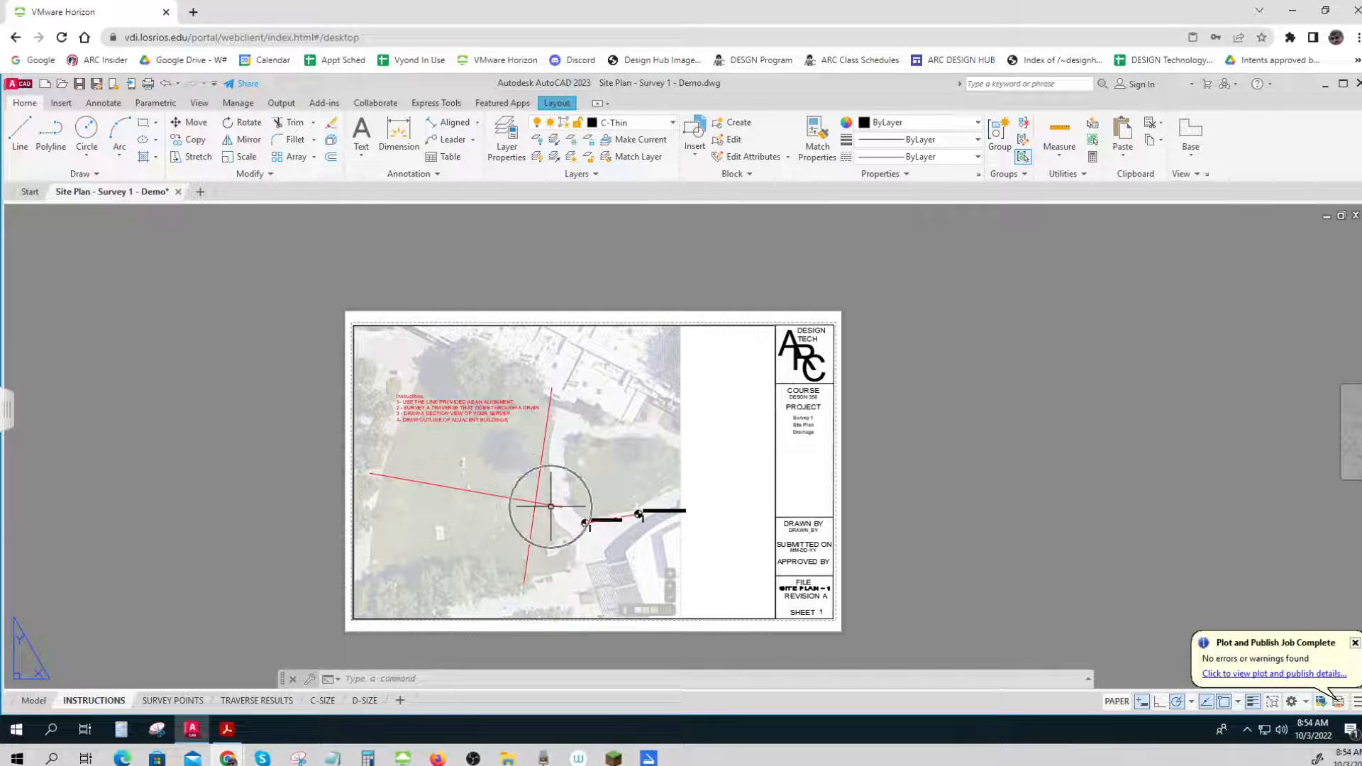
# - Examine the traverse points, their elevations and the sight lines on the SURVEY POINTS layout
pyautogui.click(171, 701)
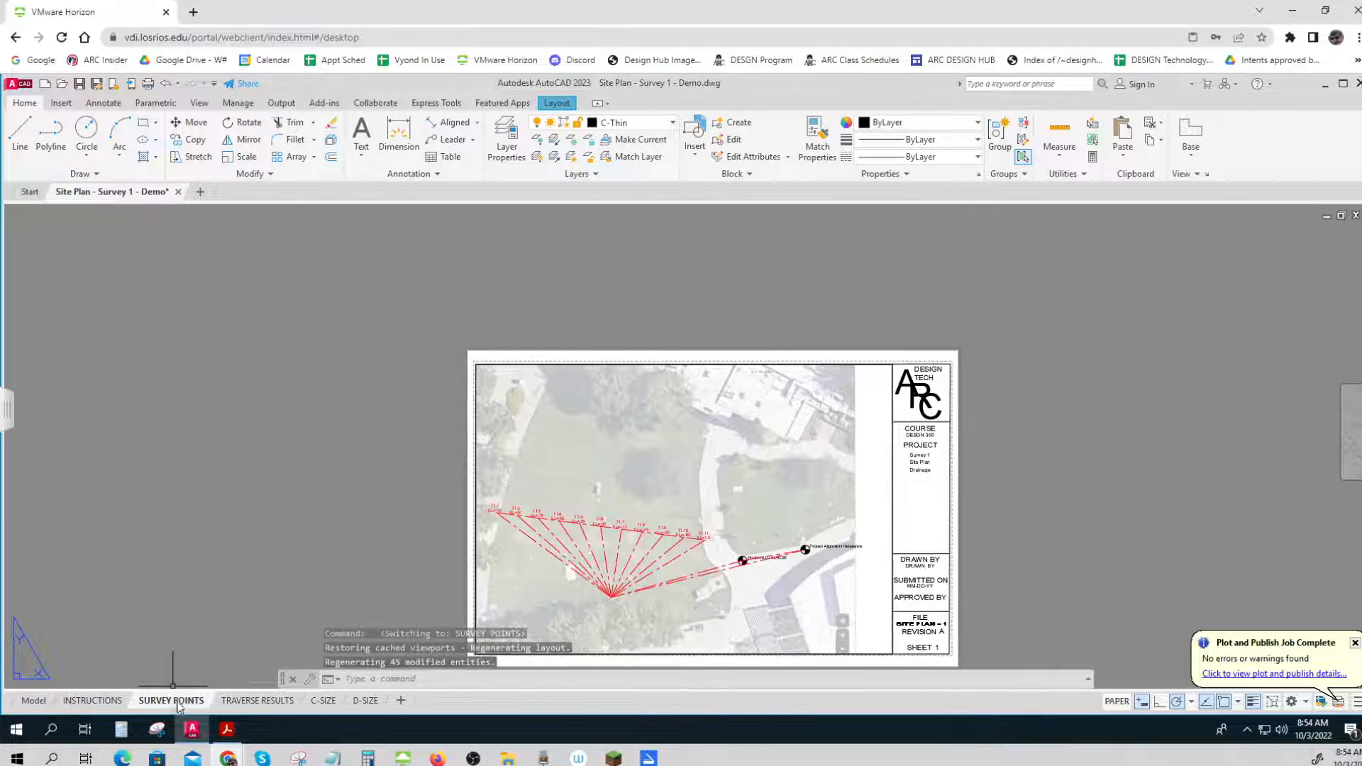
pyautogui.scroll(2, 680, 600)
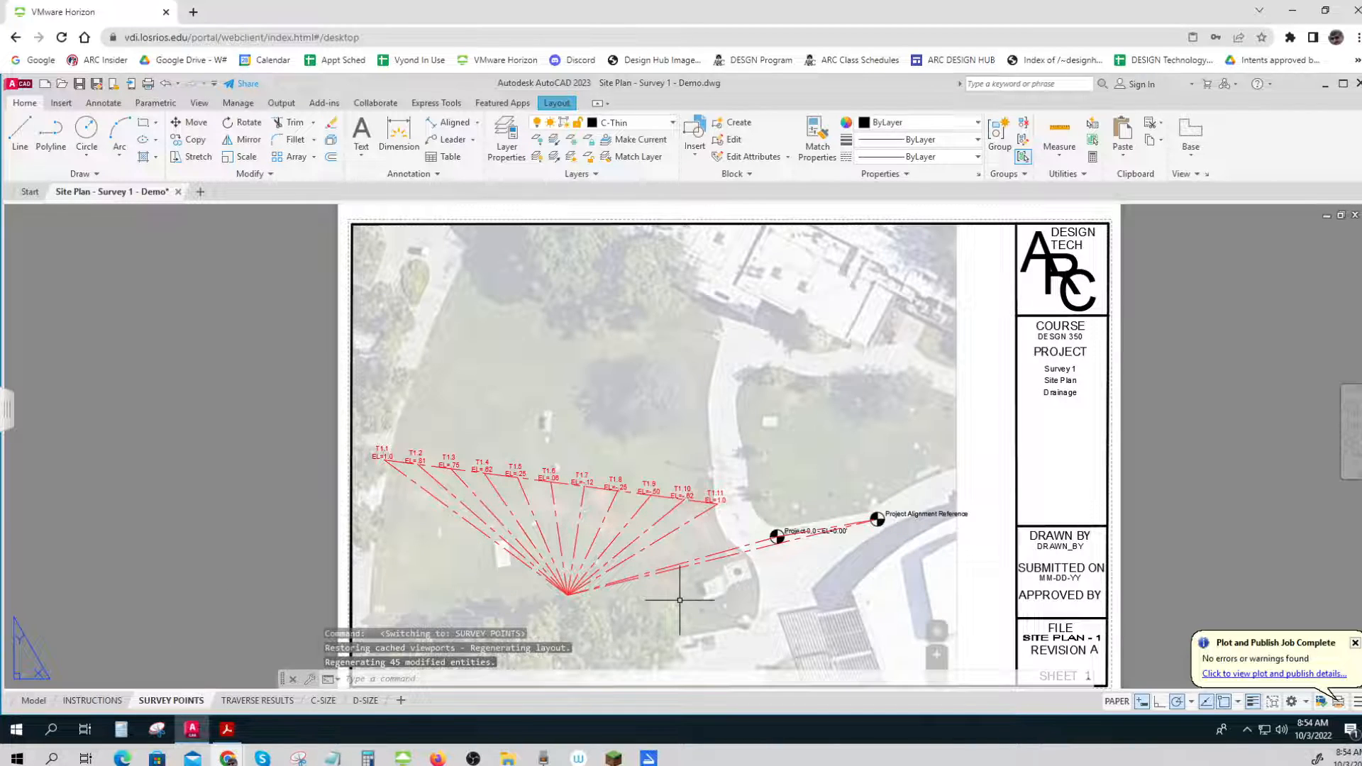
pyautogui.scroll(2, 679, 600)
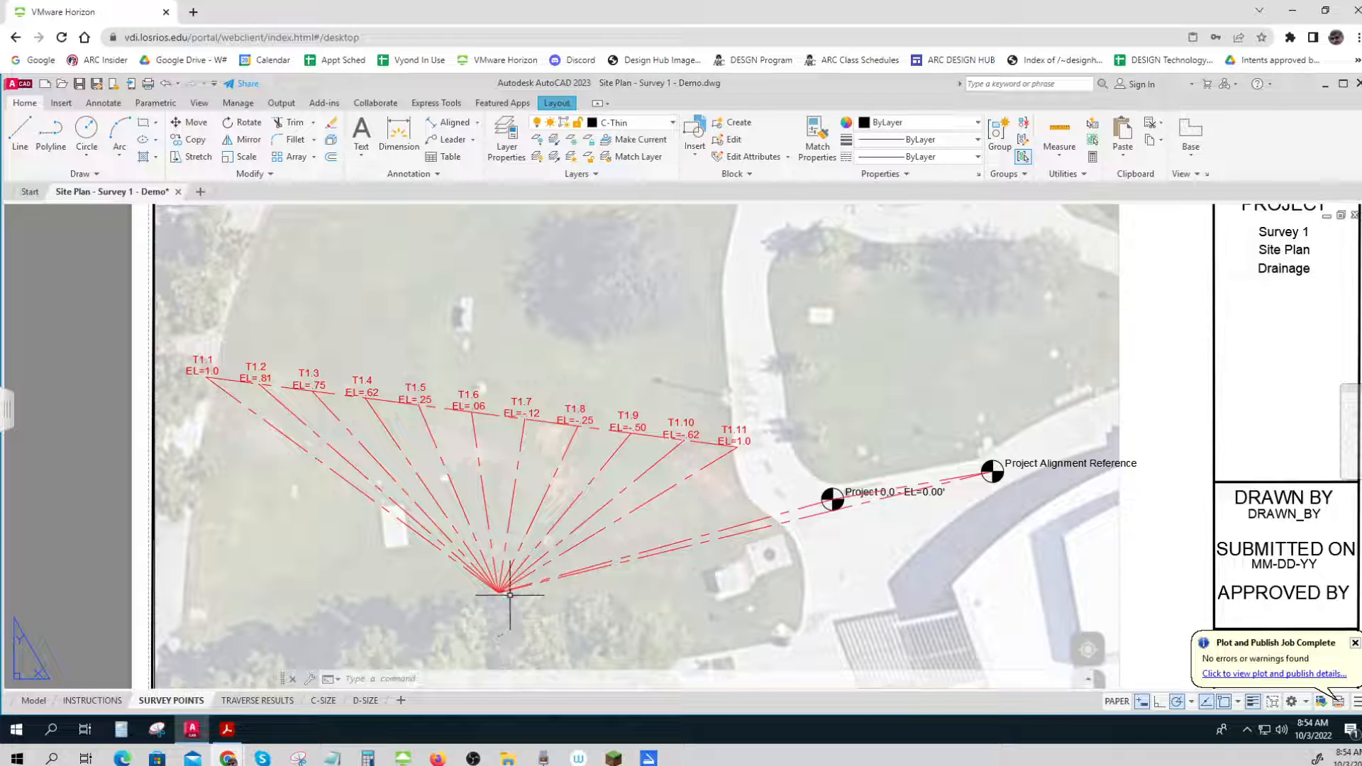
pyautogui.press('ctrl')
pyautogui.press('ctrl')
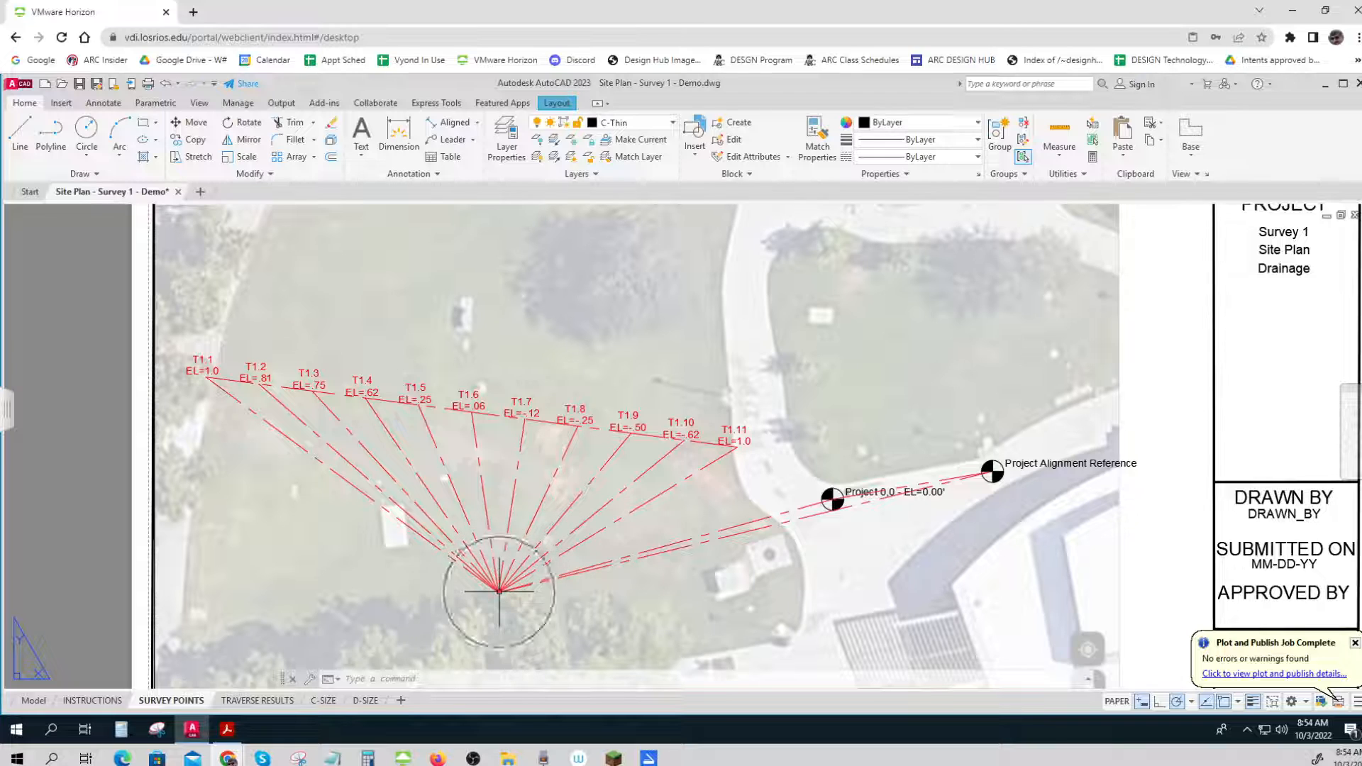
pyautogui.press('ctrl')
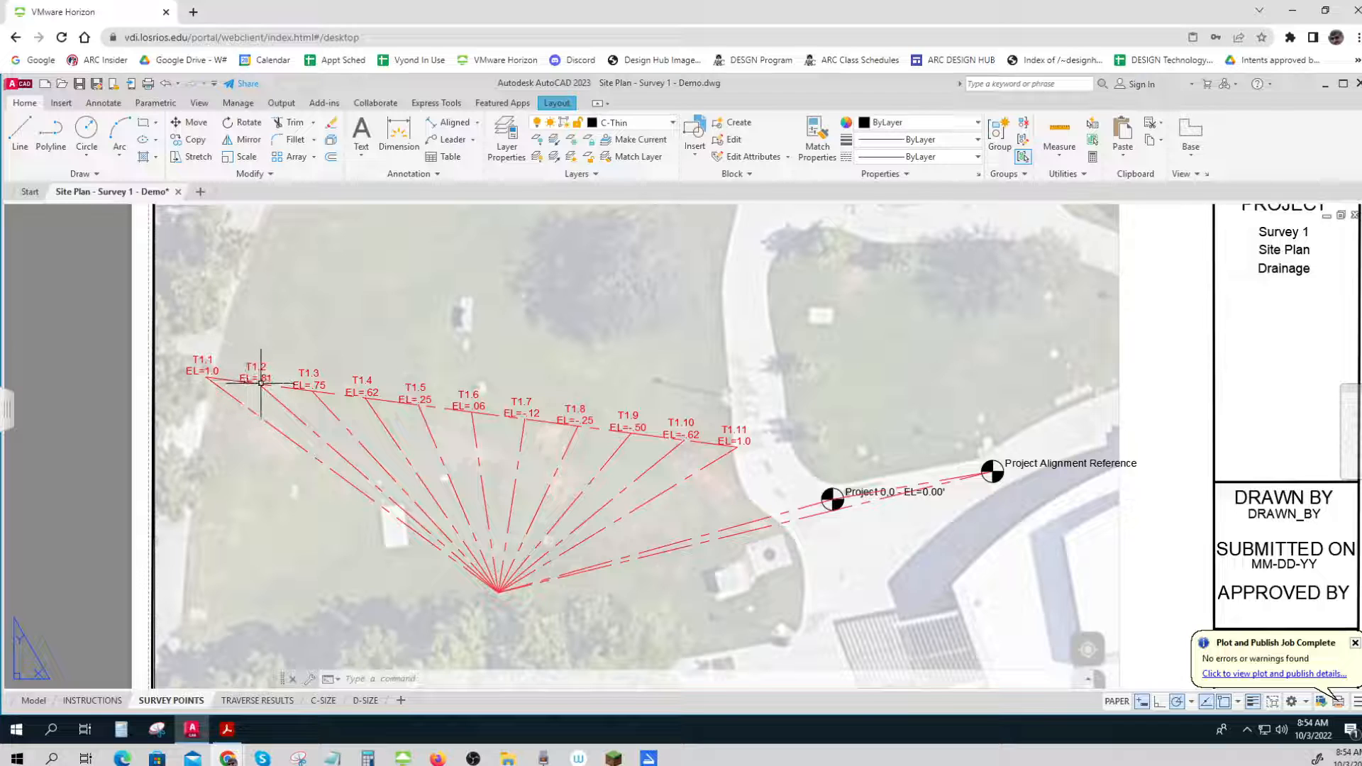
pyautogui.press('ctrl')
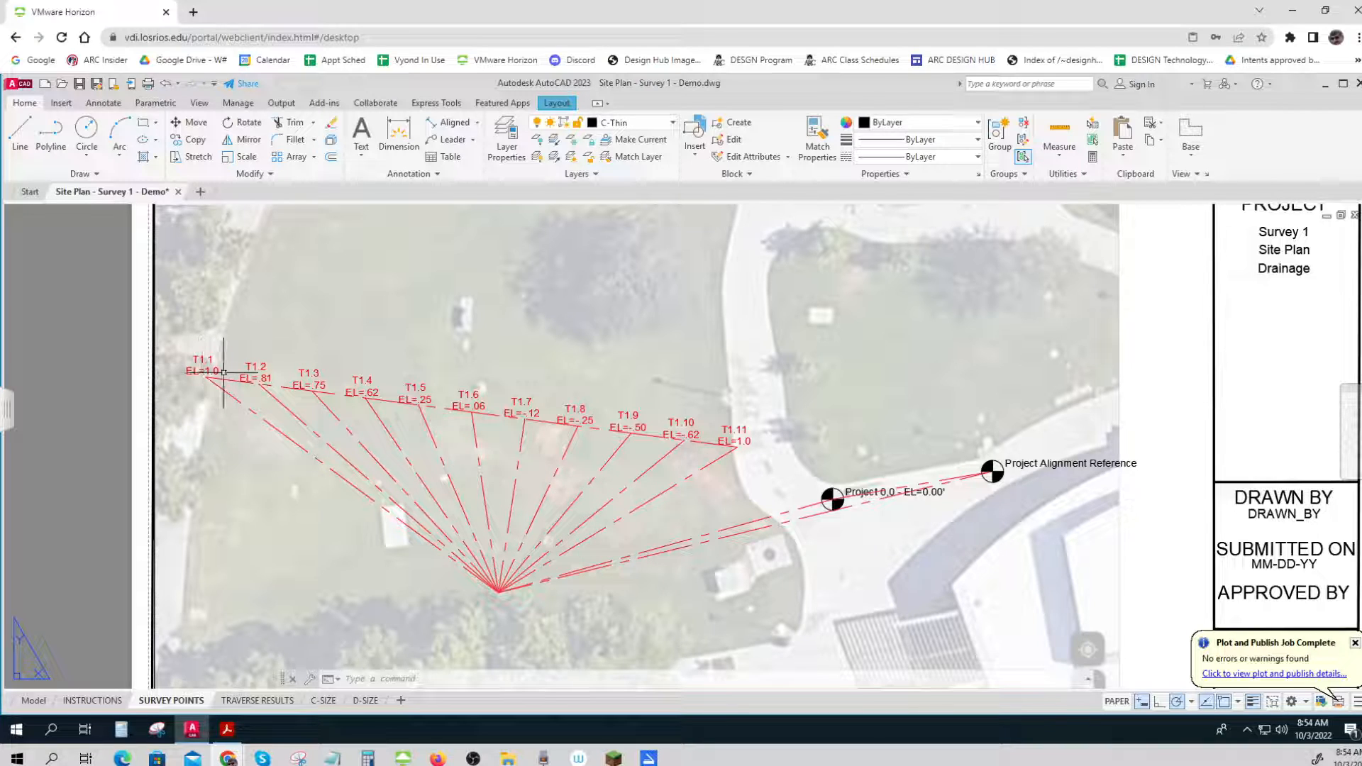
pyautogui.click(738, 447)
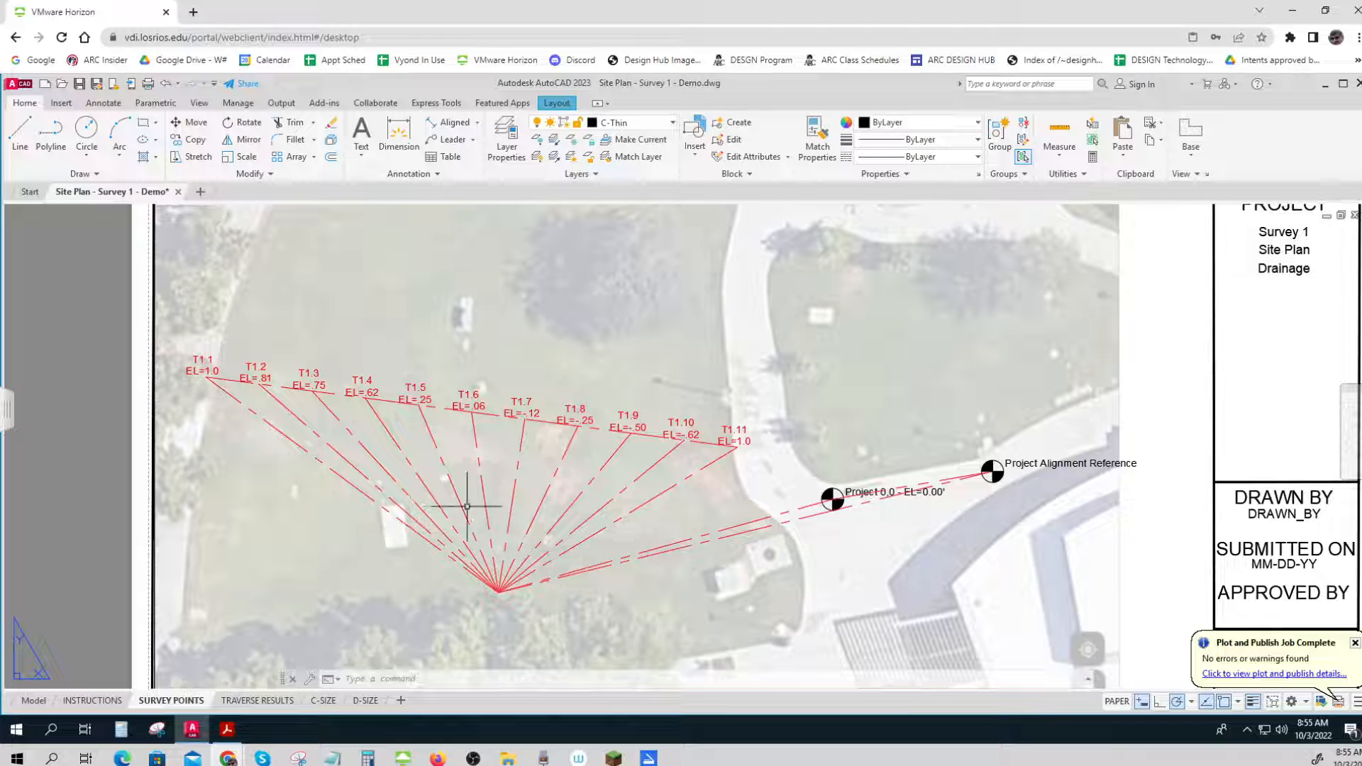
pyautogui.press('ctrl')
pyautogui.press('ctrl')
# - On the TRAVERSE RESULTS layout, freeze the Survey Lines layer in the section viewport only, and return to paper space
pyautogui.click(230, 703)
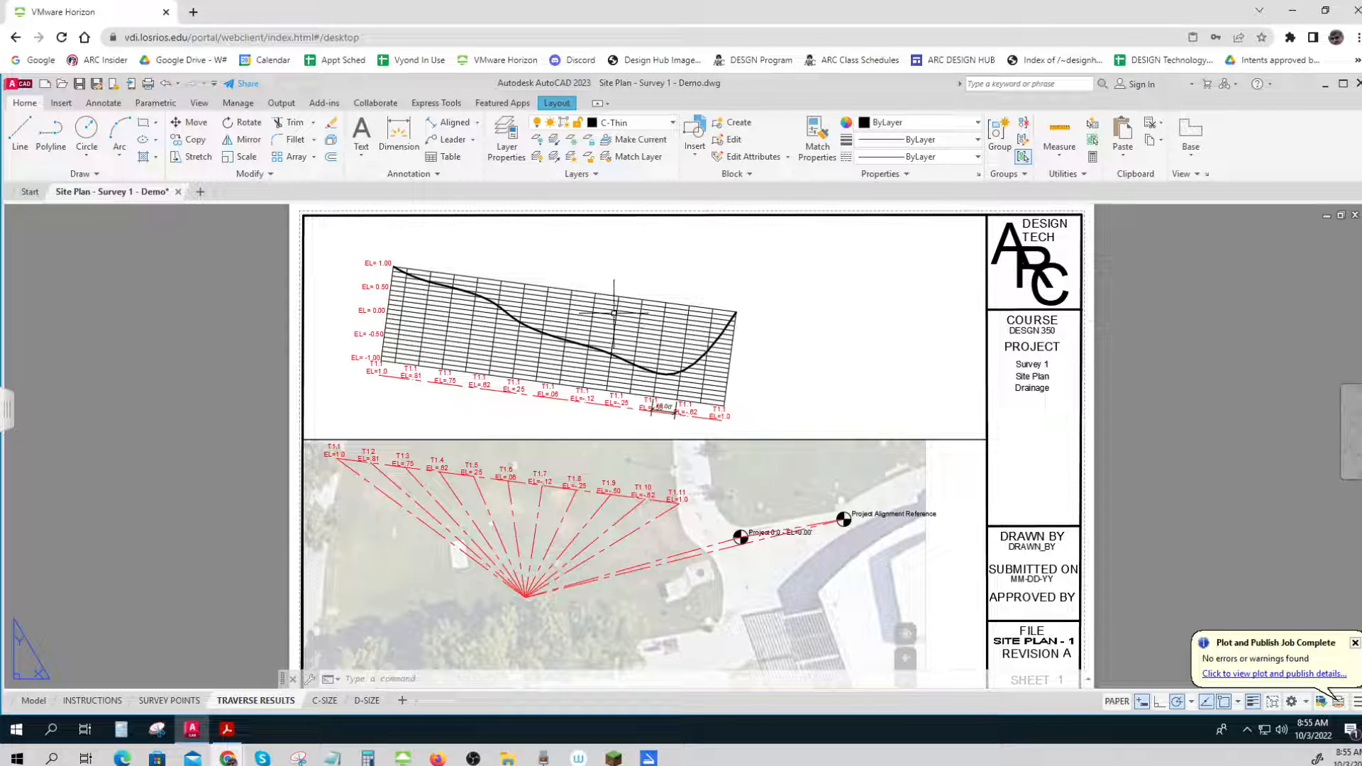
pyautogui.press('ctrl')
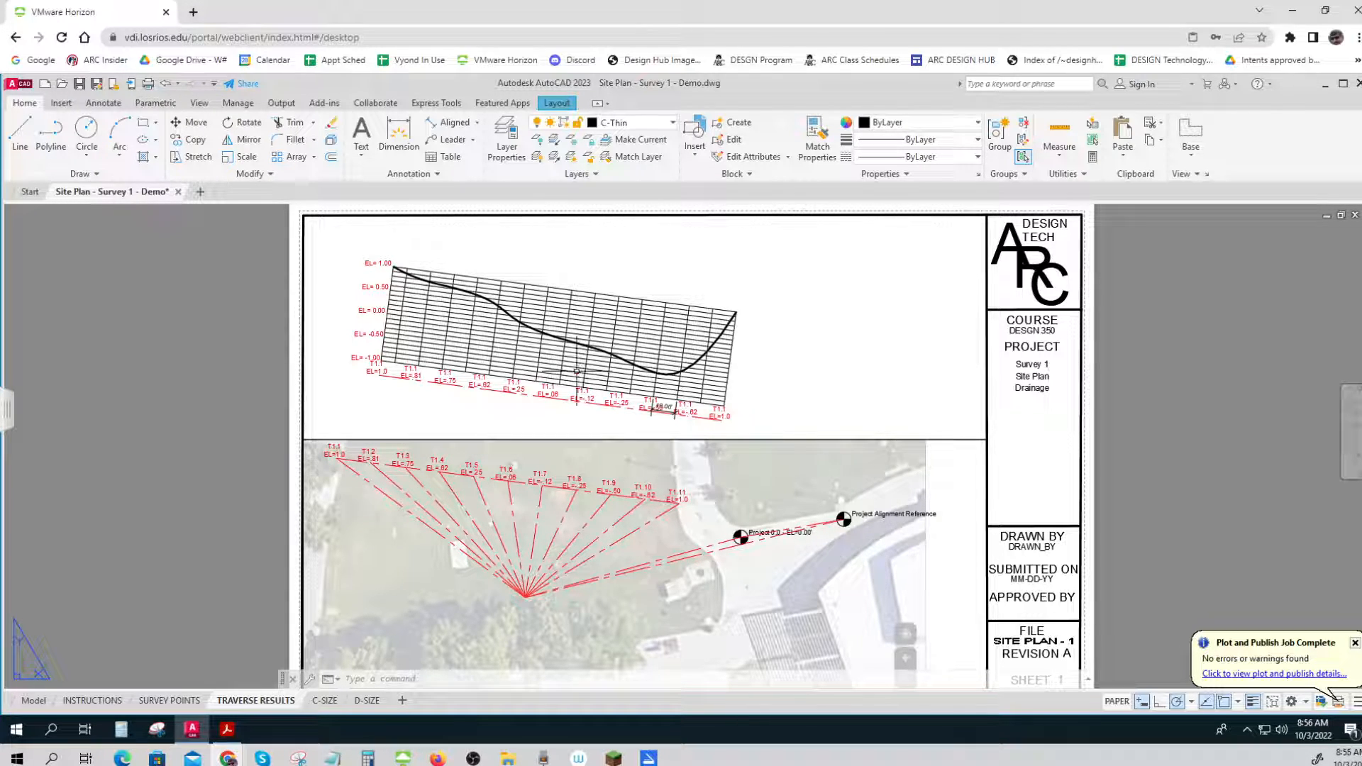
pyautogui.press('ctrl')
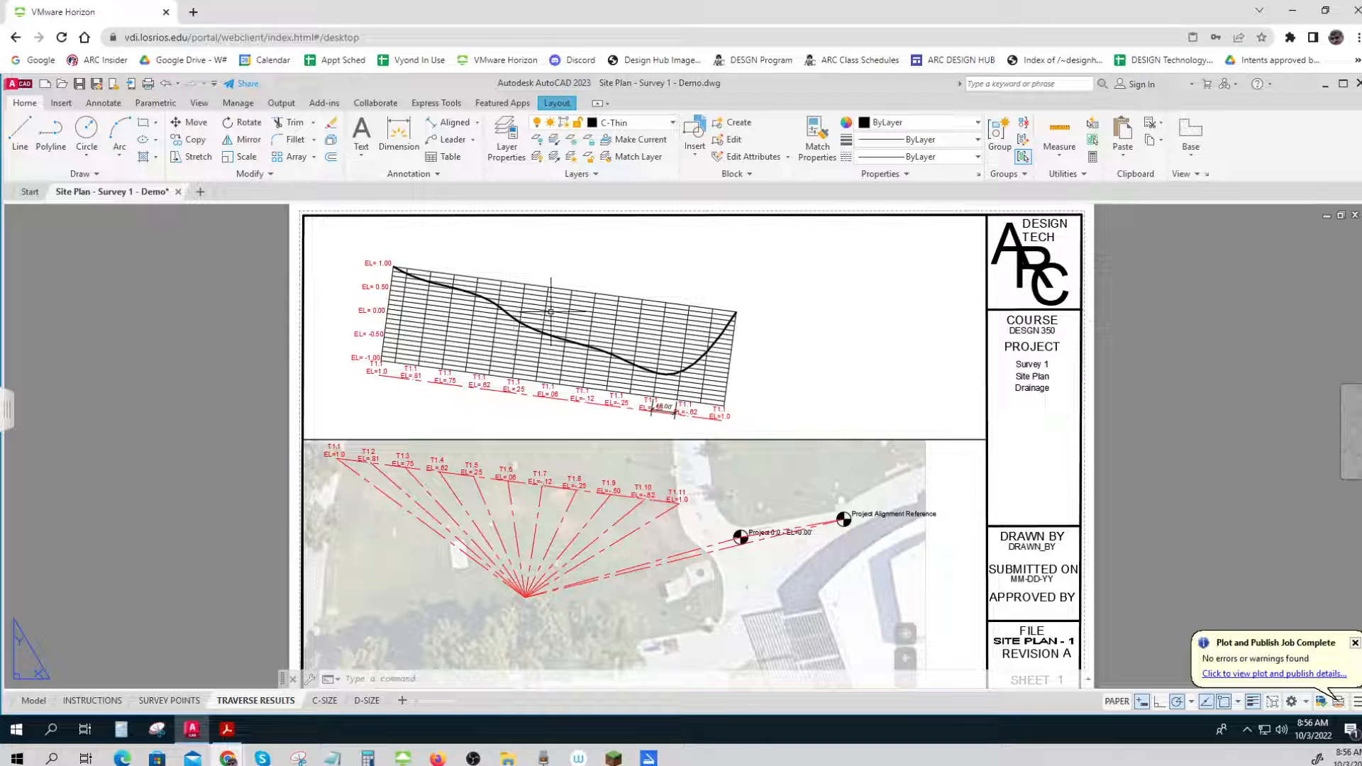
pyautogui.doubleClick(846, 377)
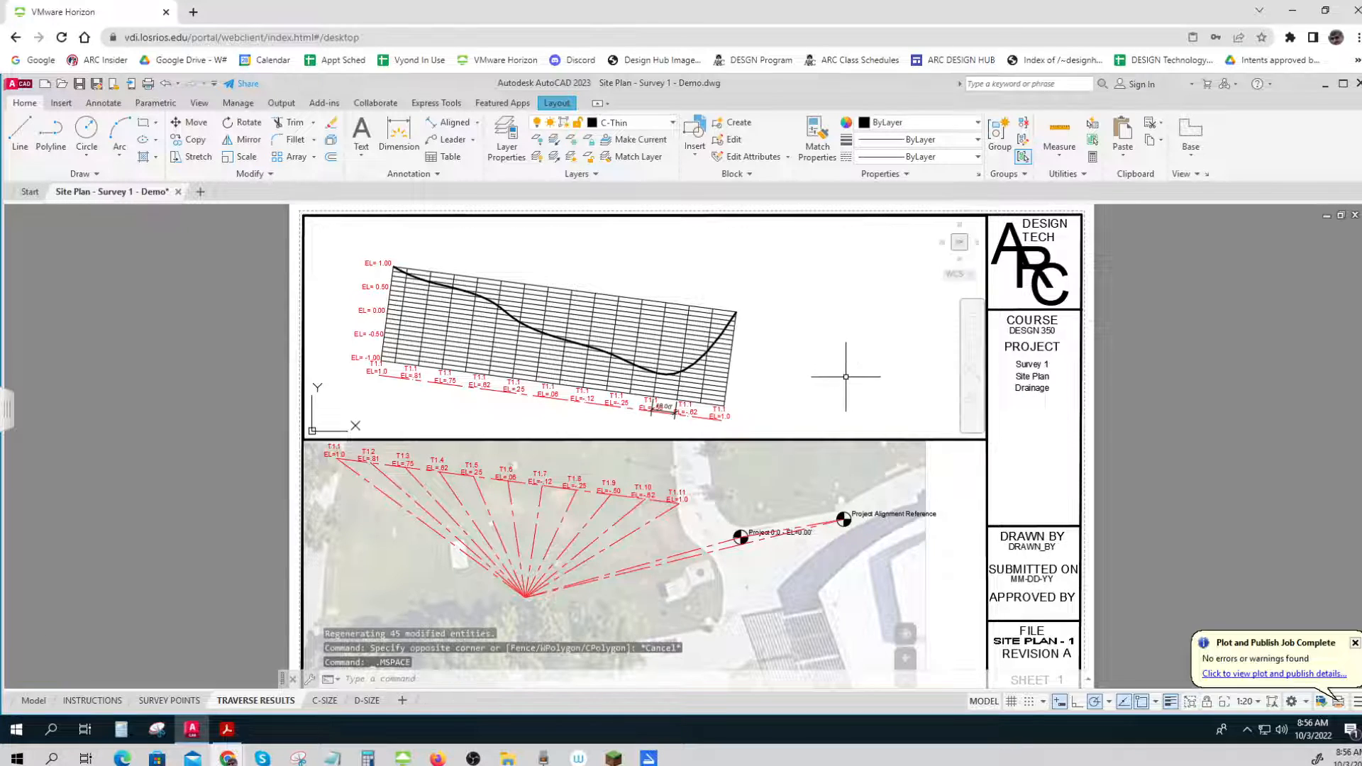
pyautogui.click(674, 125)
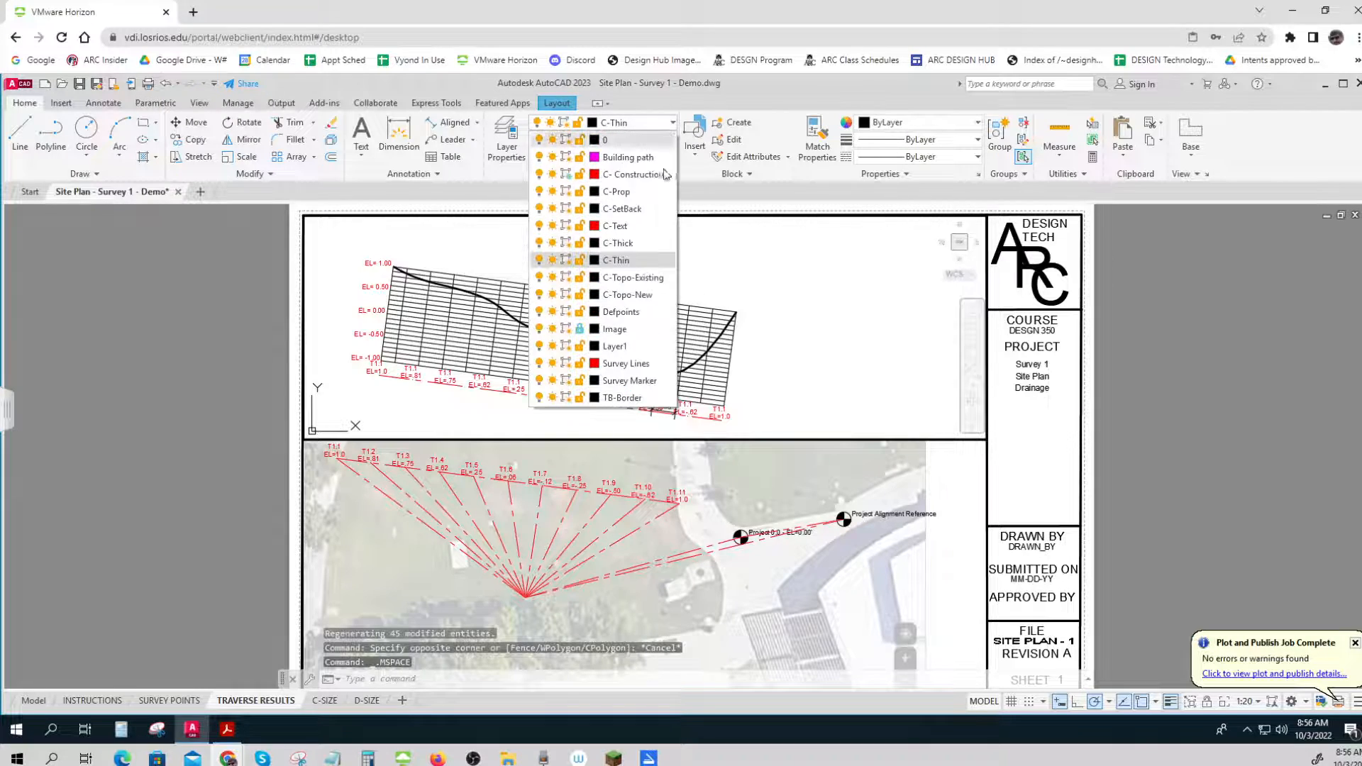
pyautogui.click(567, 364)
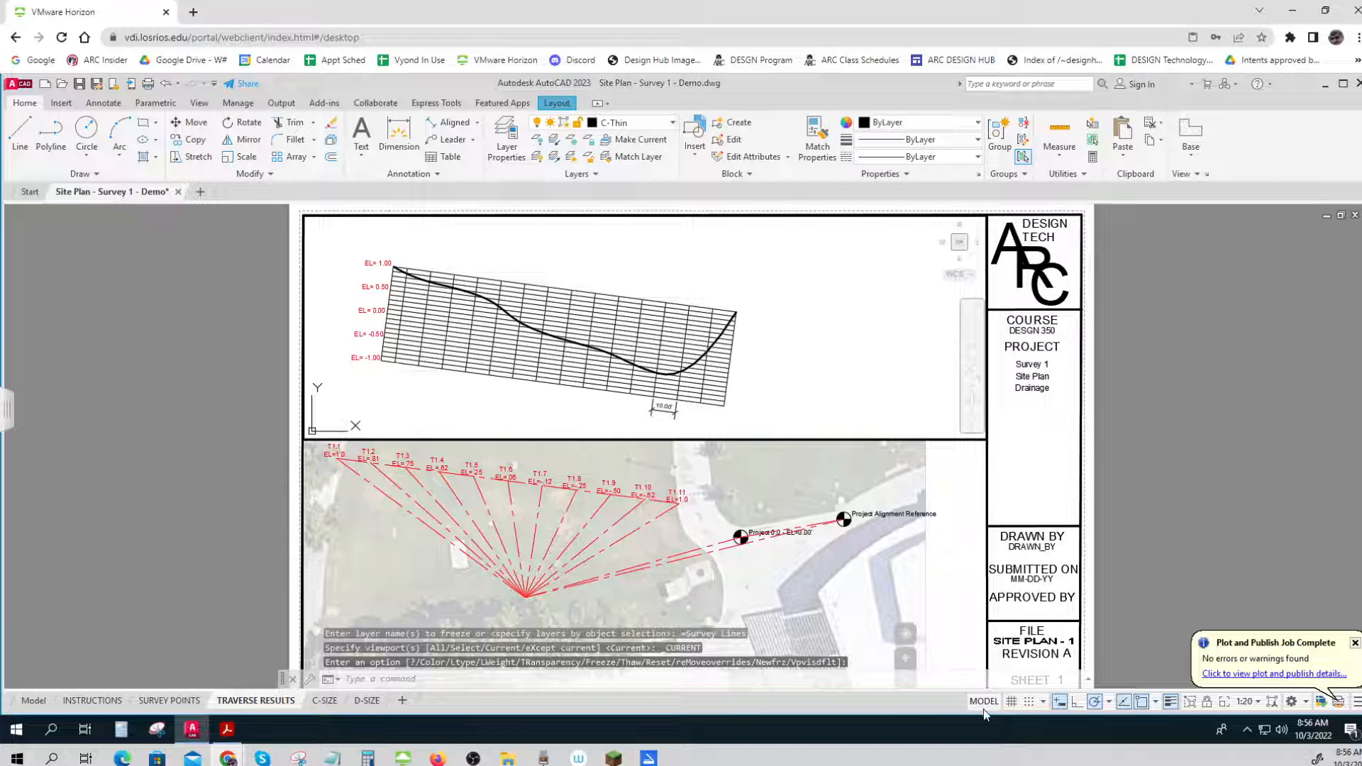
pyautogui.click(984, 704)
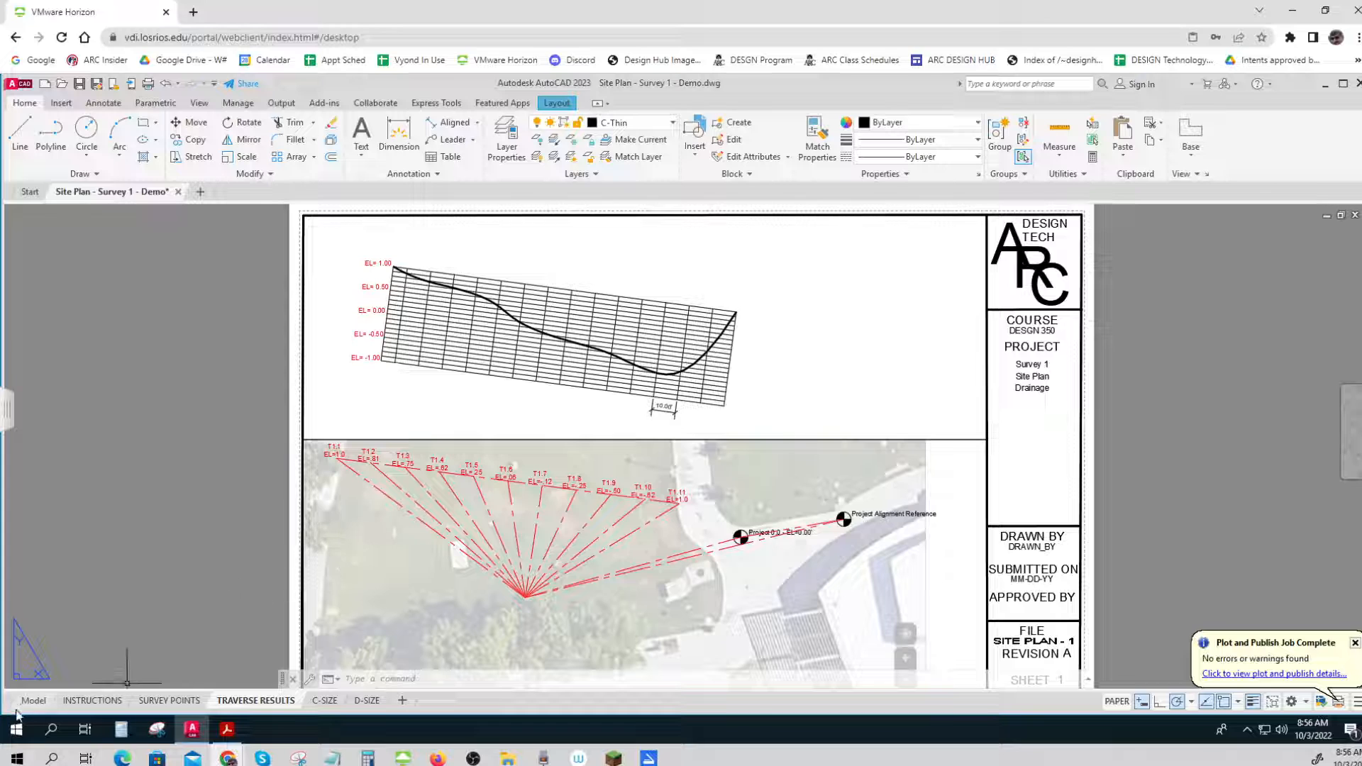
# - Examine the section drawing above the site image in model space, including its thick baseline and station labels
pyautogui.click(35, 700)
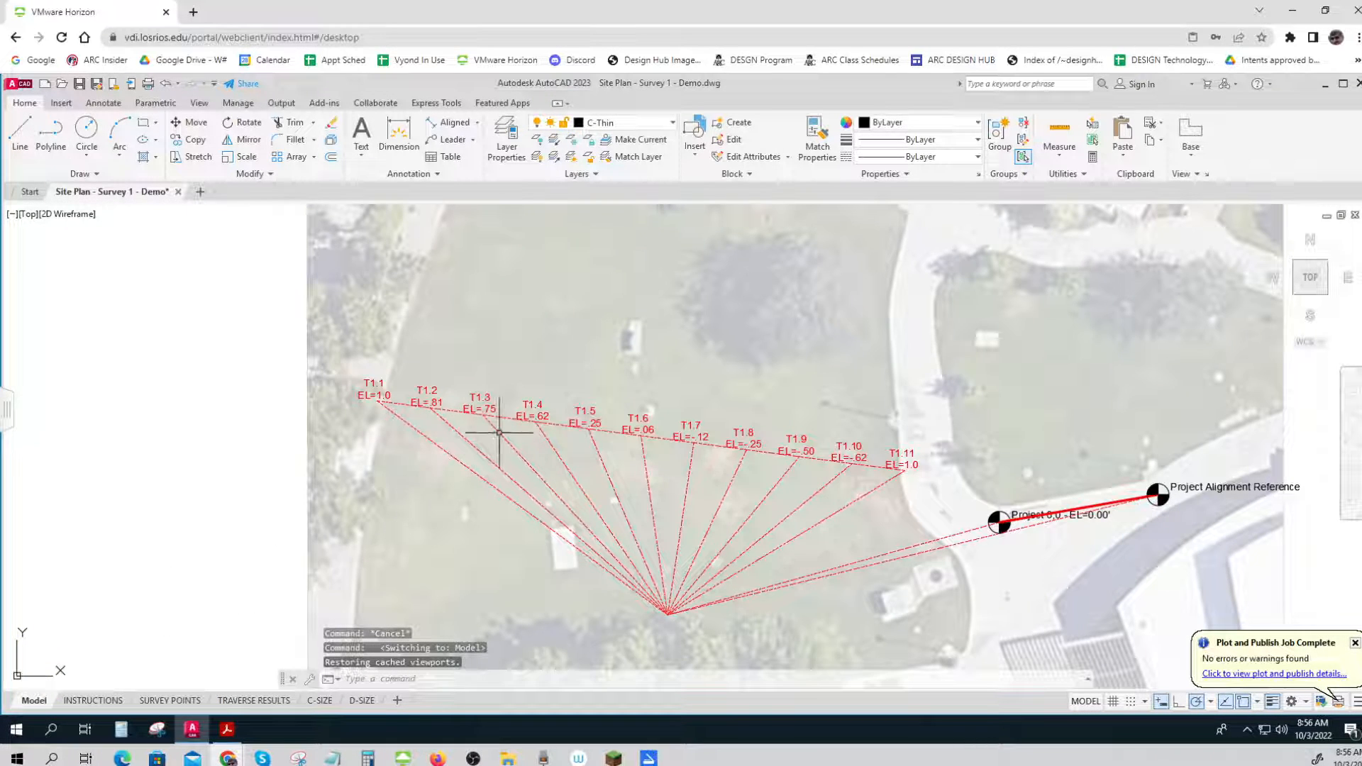
pyautogui.scroll(-3, 708, 422)
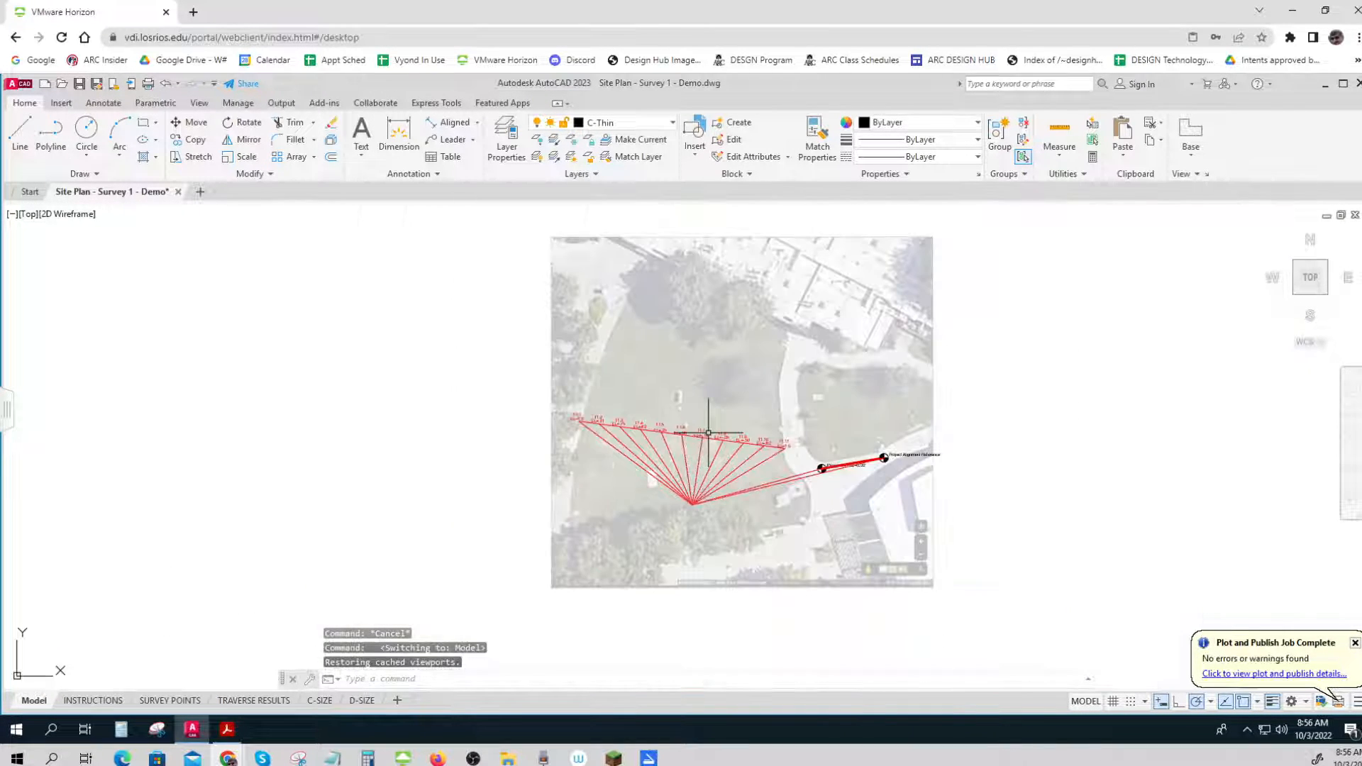
pyautogui.moveTo(706, 454); pyautogui.dragTo(662, 578, button='middle')
pyautogui.scroll(3, 686, 355)
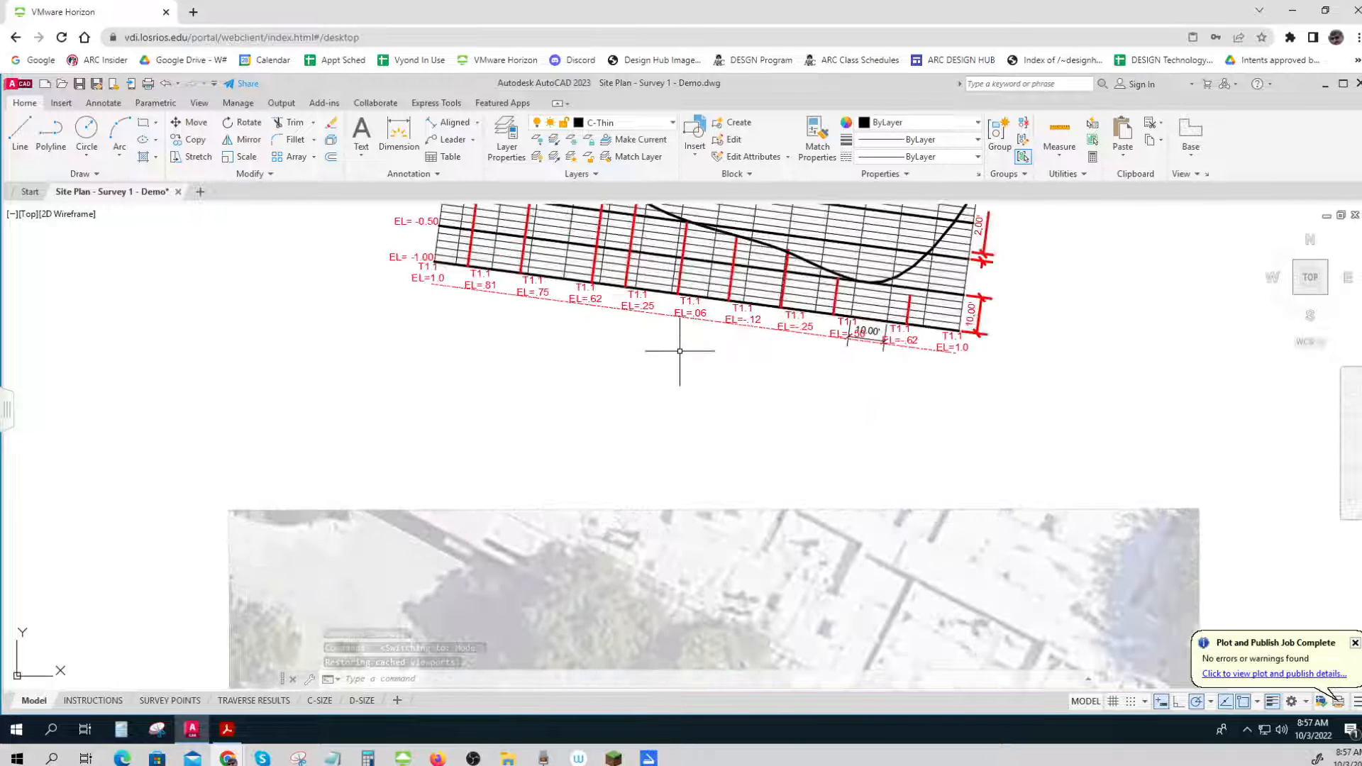
pyautogui.scroll(-2, 677, 380)
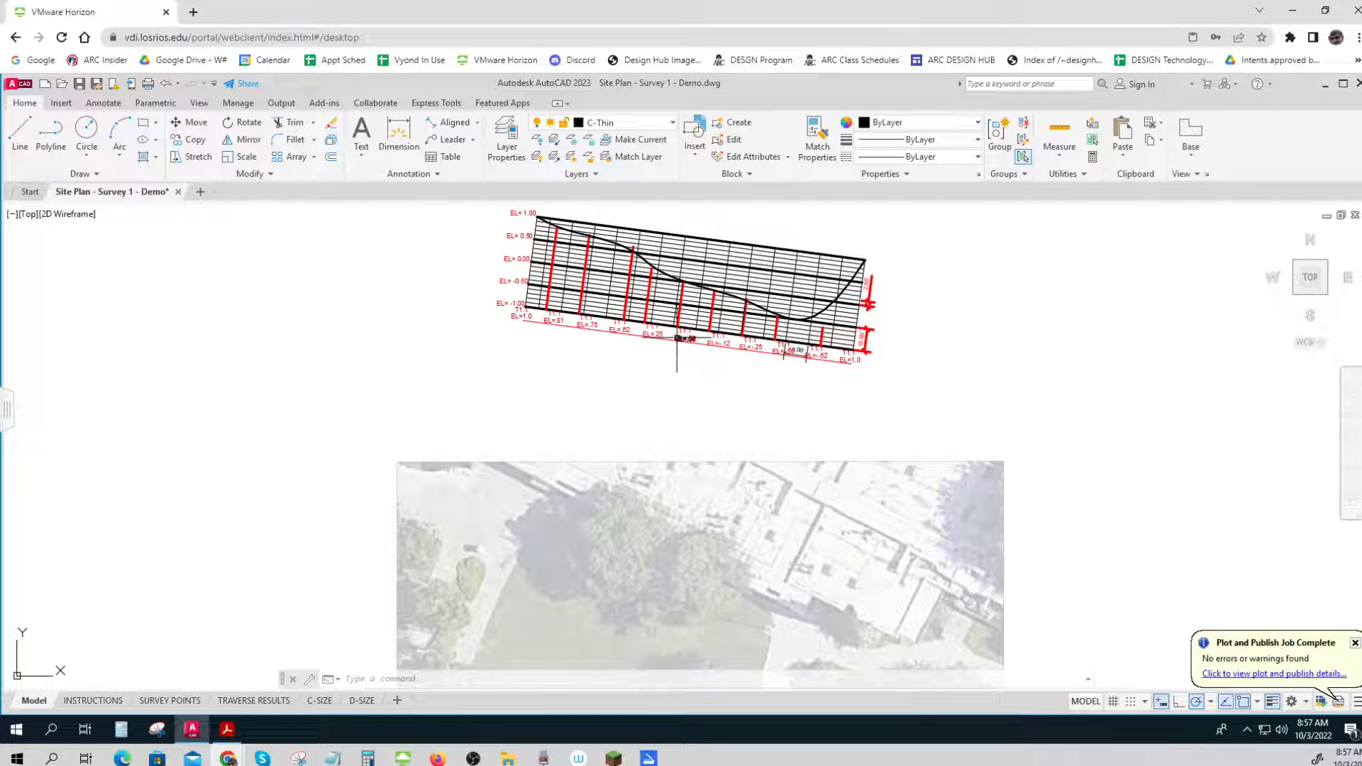
pyautogui.scroll(4, 675, 337)
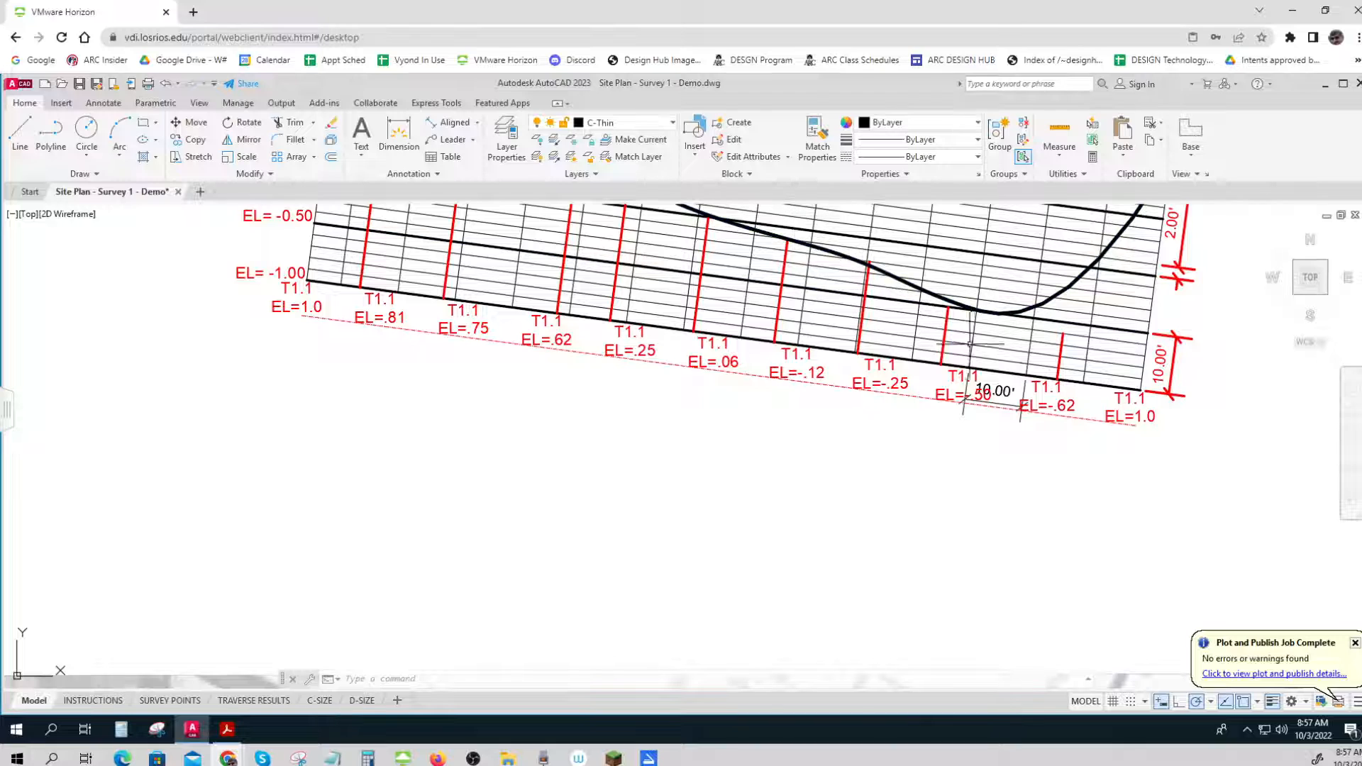
pyautogui.click(996, 370)
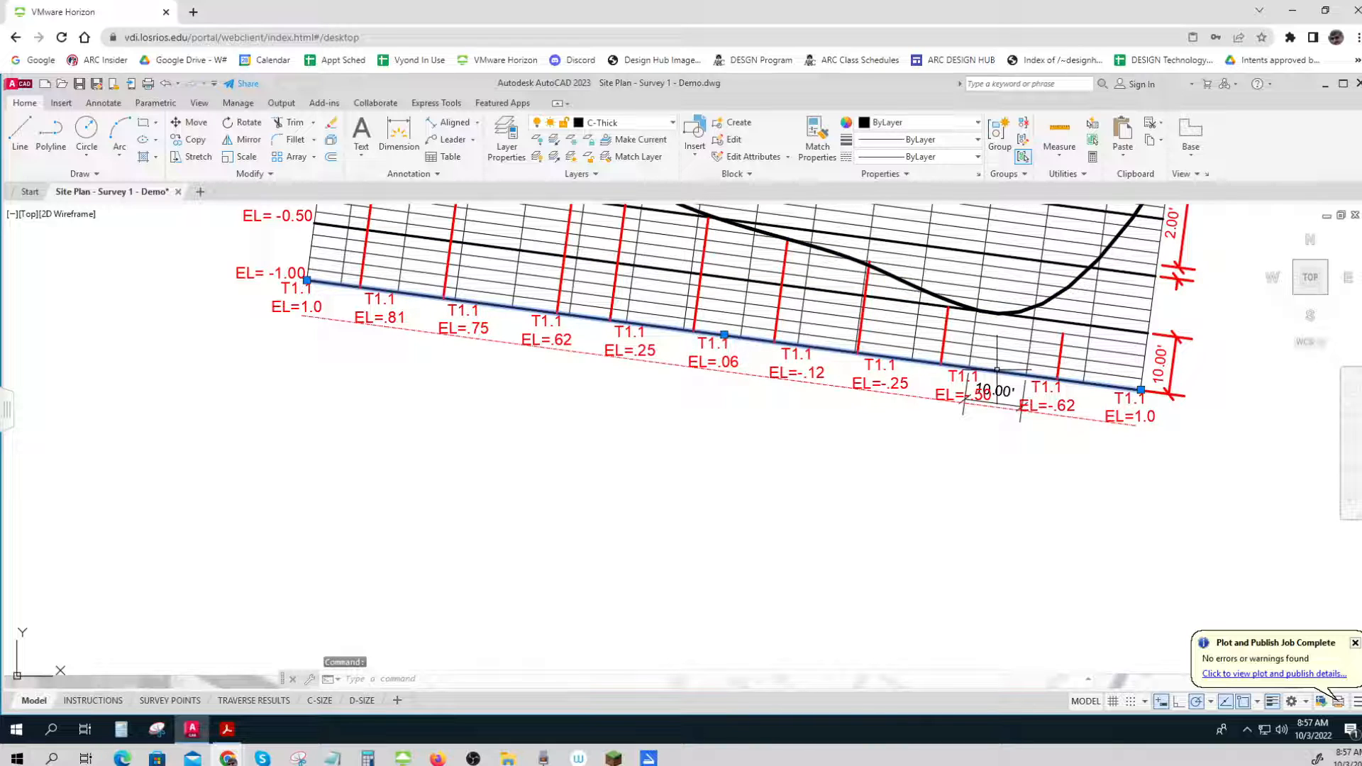
pyautogui.press('Escape')
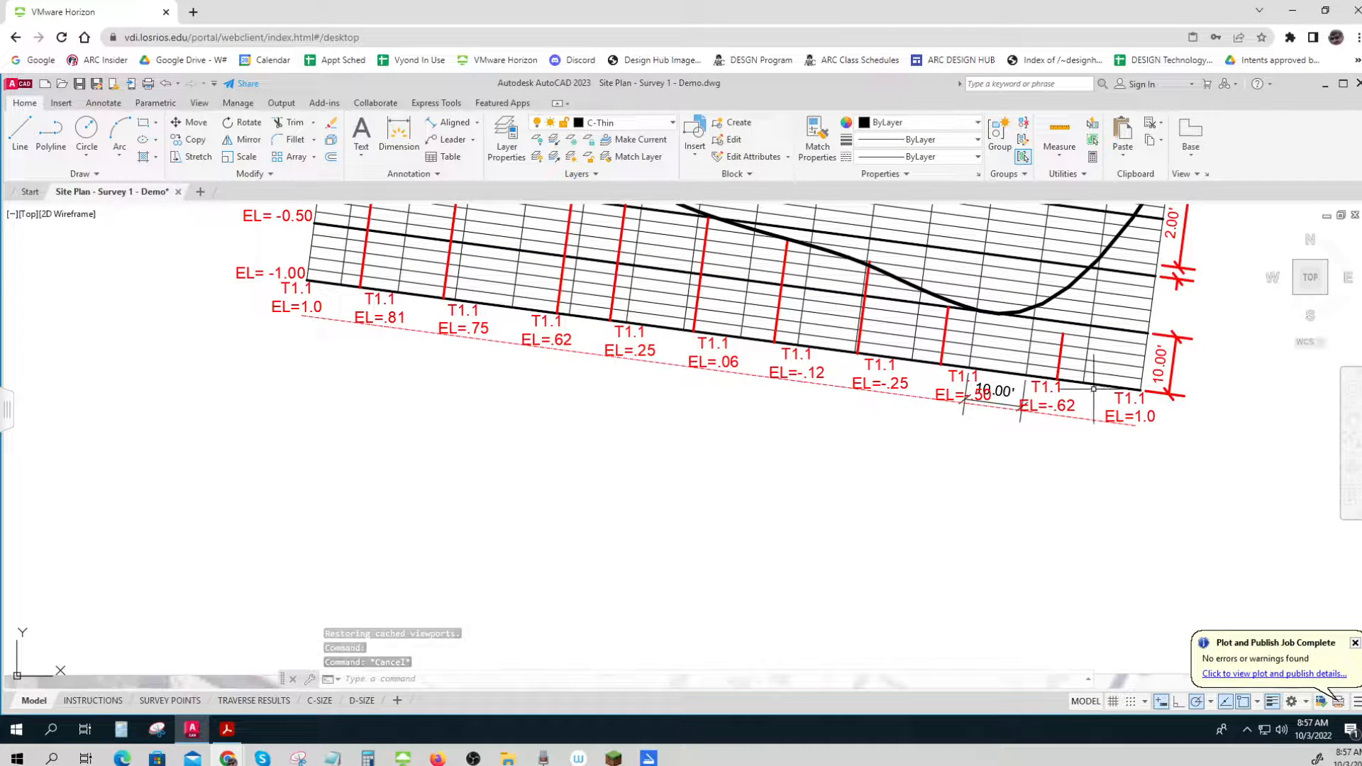
# - Examine the section grid's elevation labels, grid spacing, scale dimensions and red vertical station lines
pyautogui.scroll(-3, 973, 402)
pyautogui.moveTo(708, 426); pyautogui.dragTo(660, 537, button='middle')
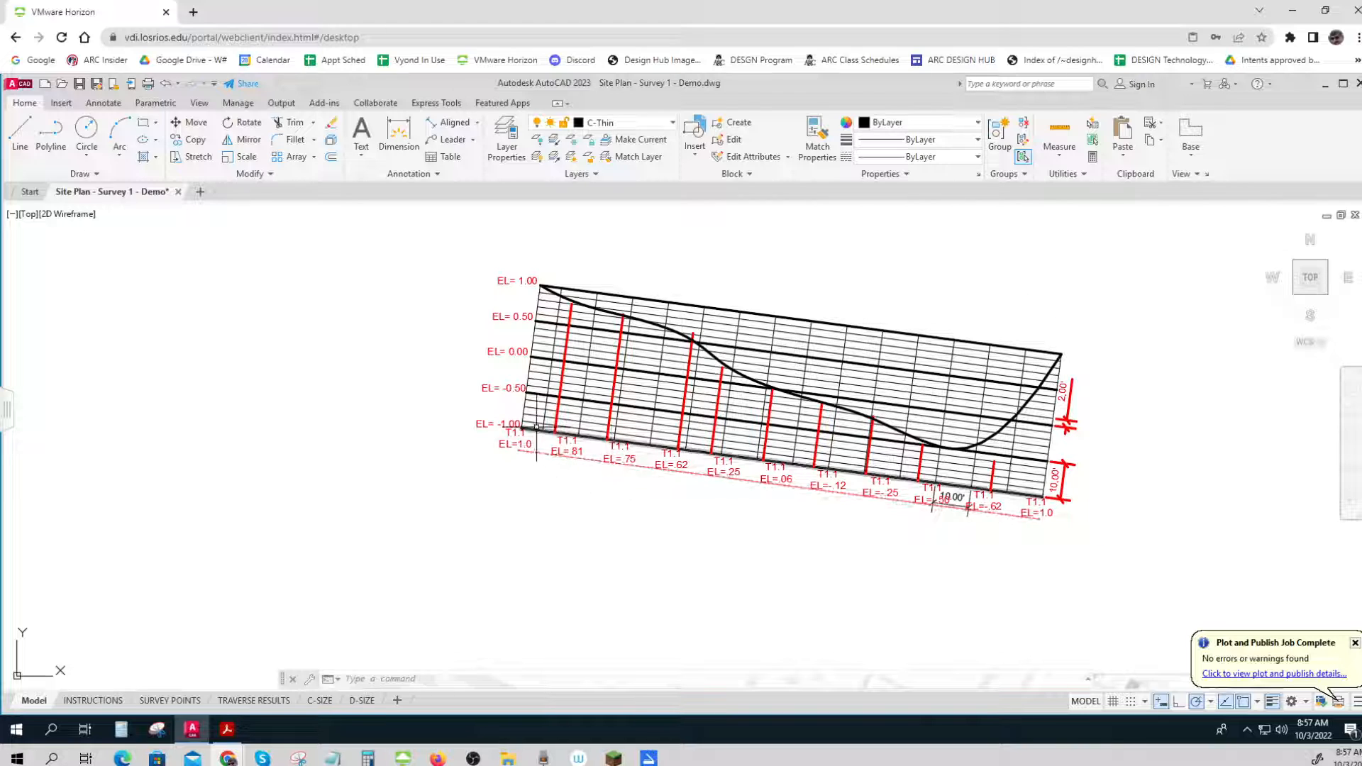
pyautogui.press('ctrl')
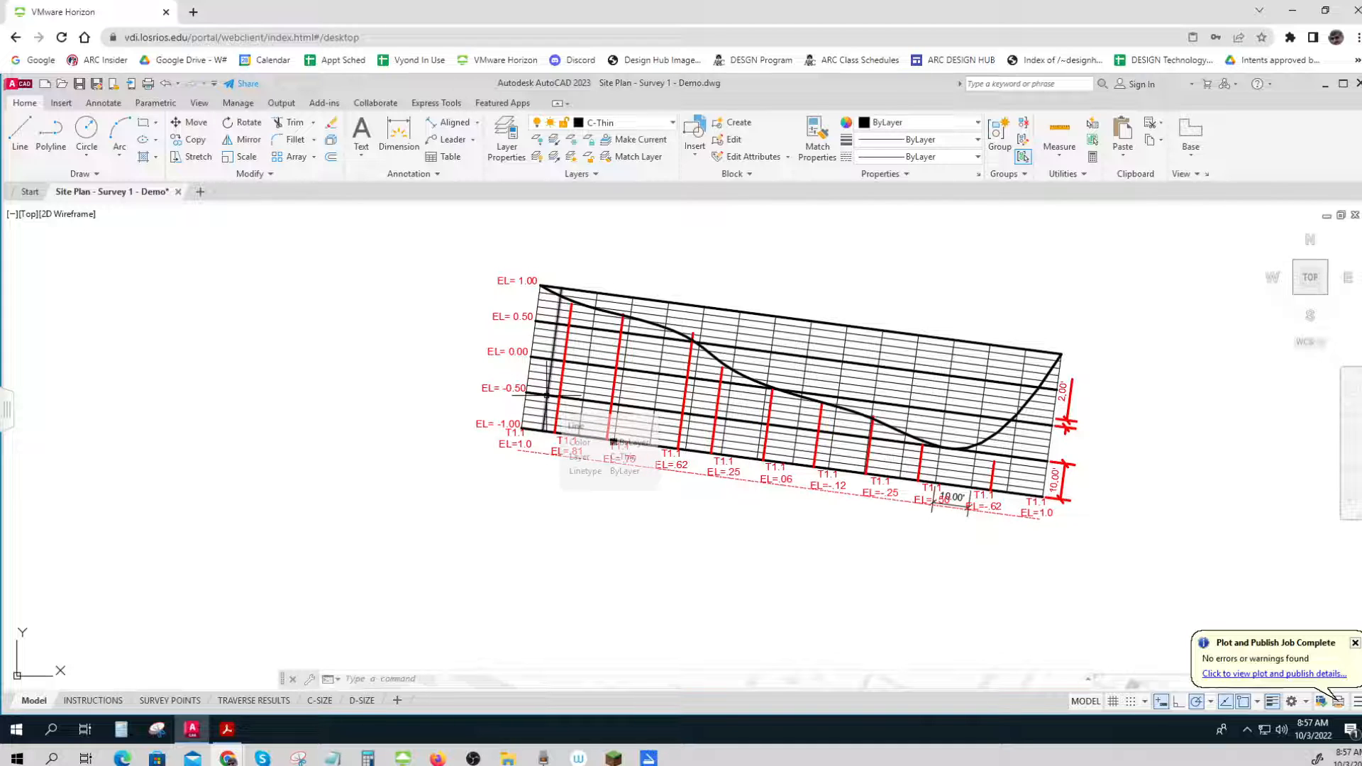
pyautogui.press('ctrl')
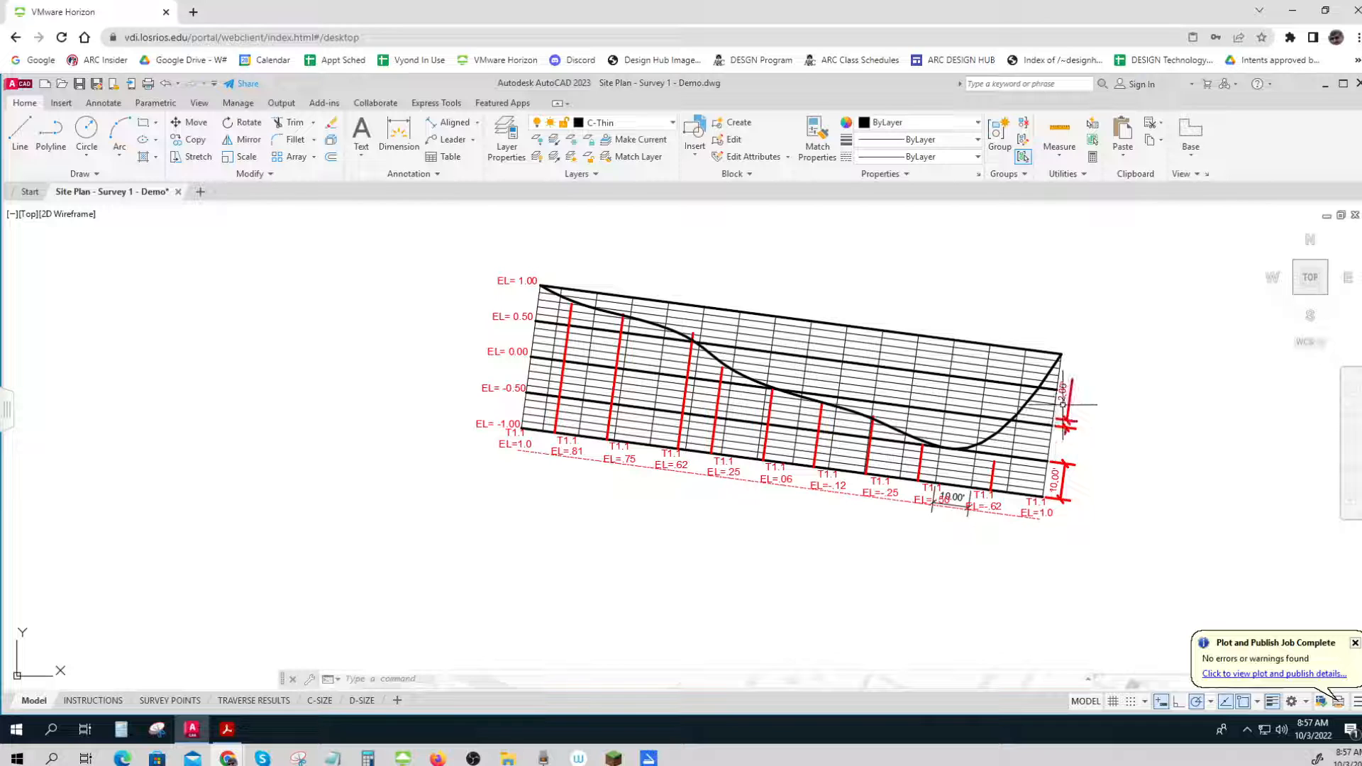
pyautogui.scroll(4, 1050, 428)
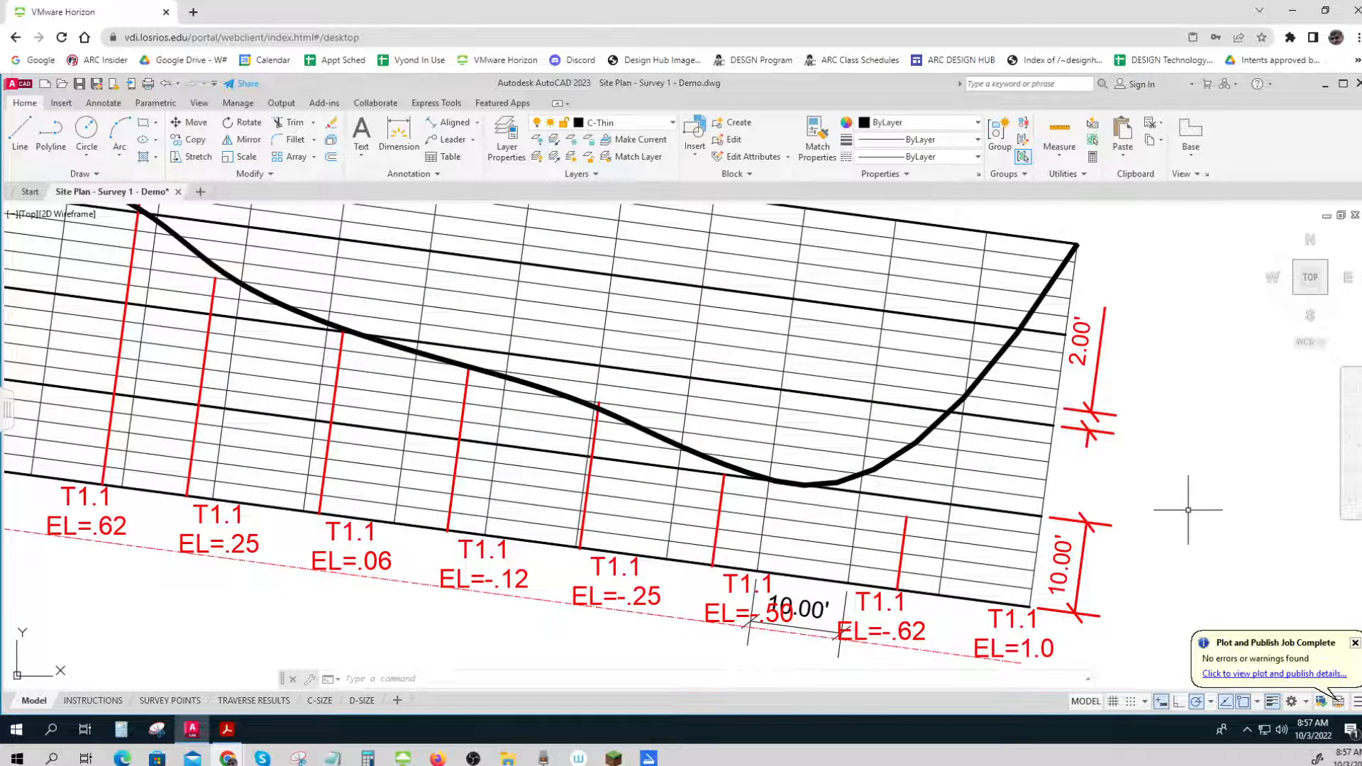
pyautogui.scroll(-2, 1189, 510)
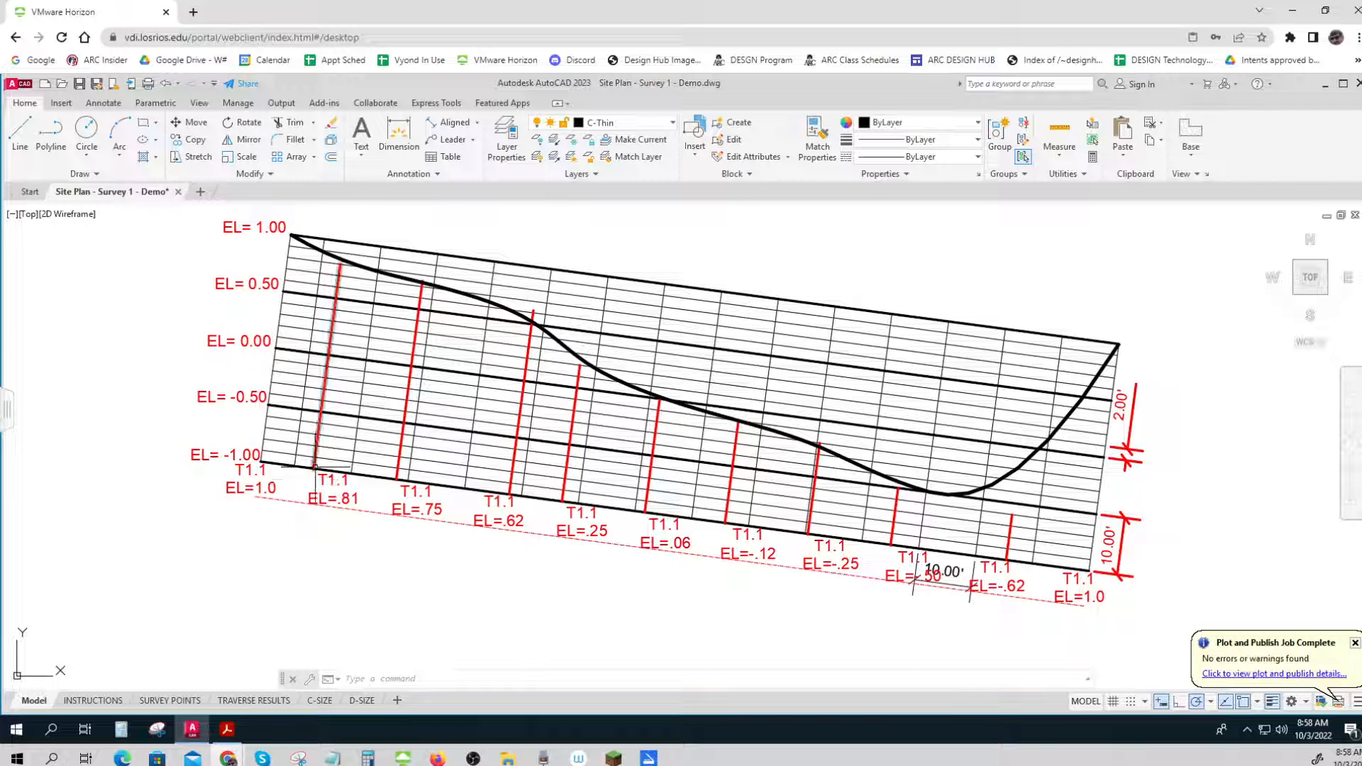
pyautogui.scroll(-5, 303, 485)
pyautogui.moveTo(319, 513); pyautogui.dragTo(334, 400, button='middle')
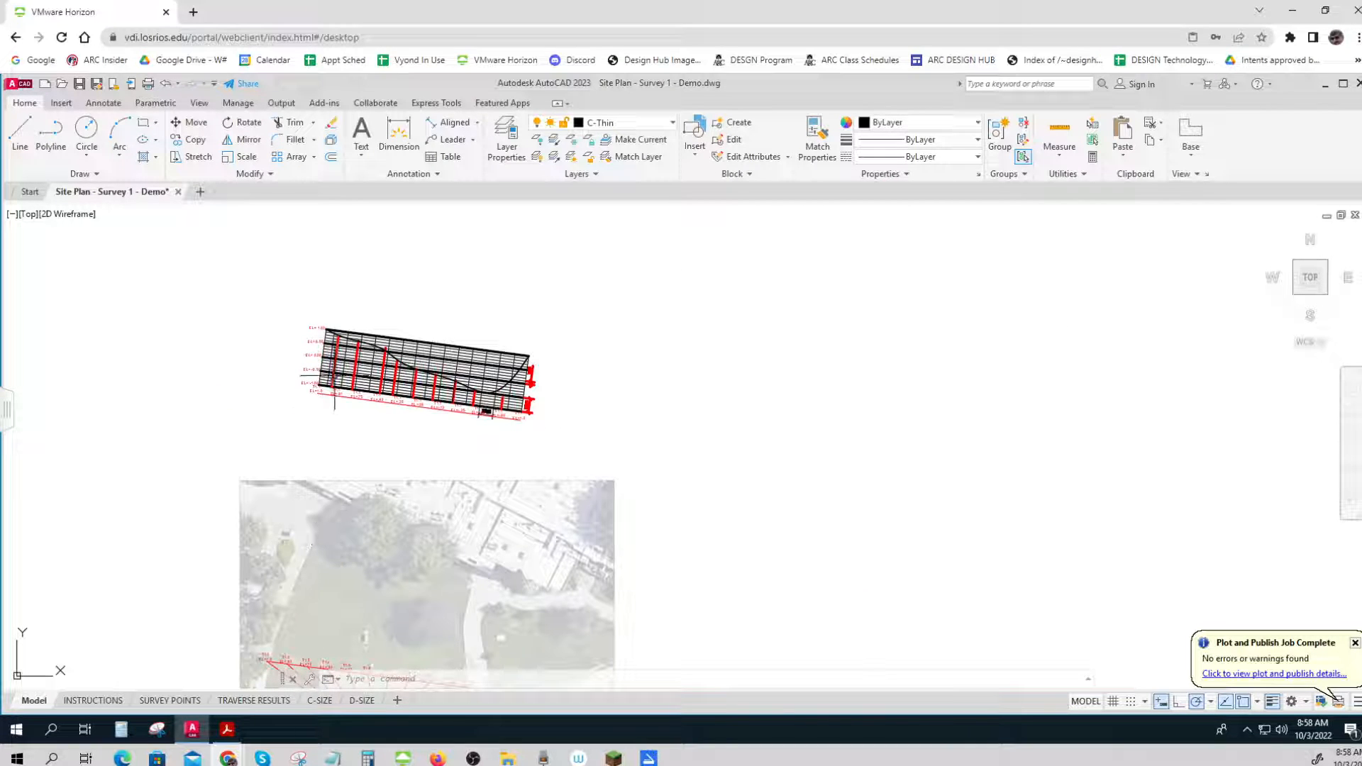
pyautogui.scroll(7, 335, 358)
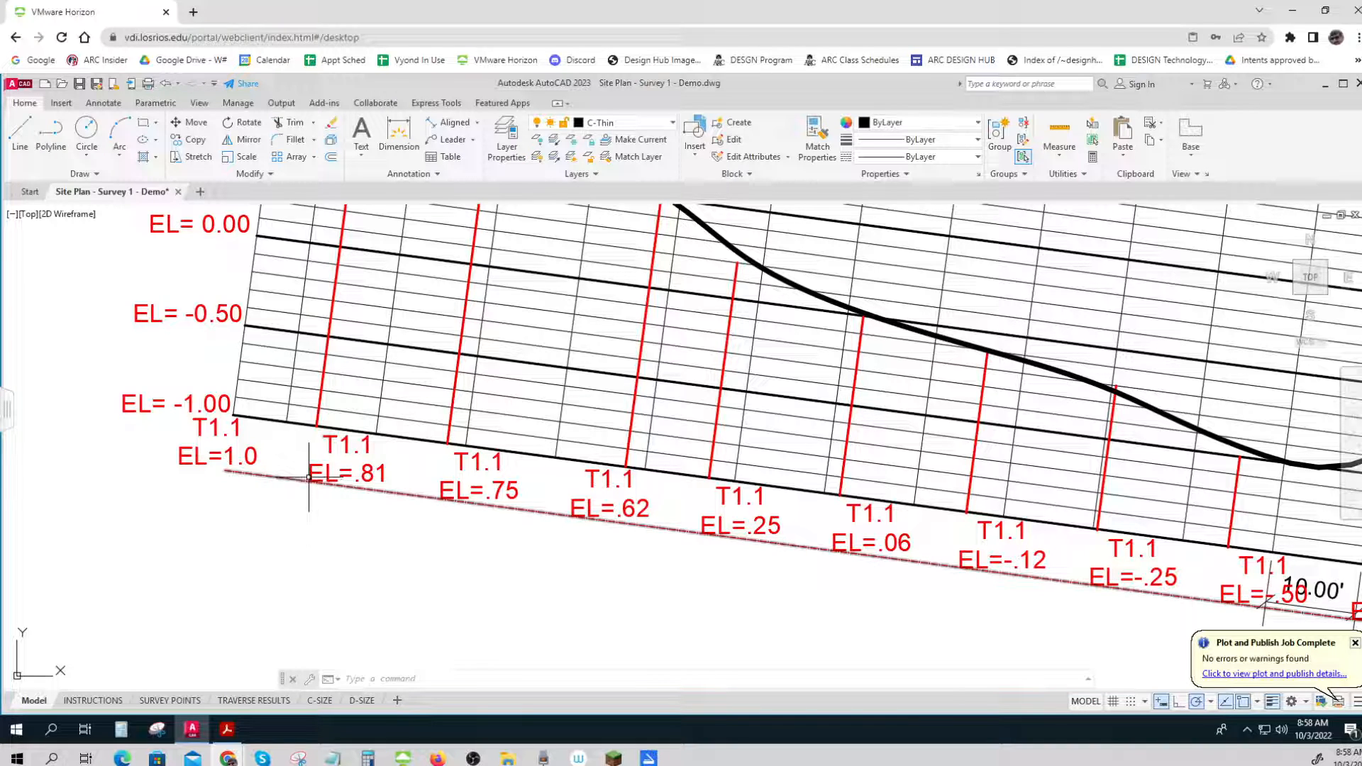
pyautogui.scroll(-4, 313, 405)
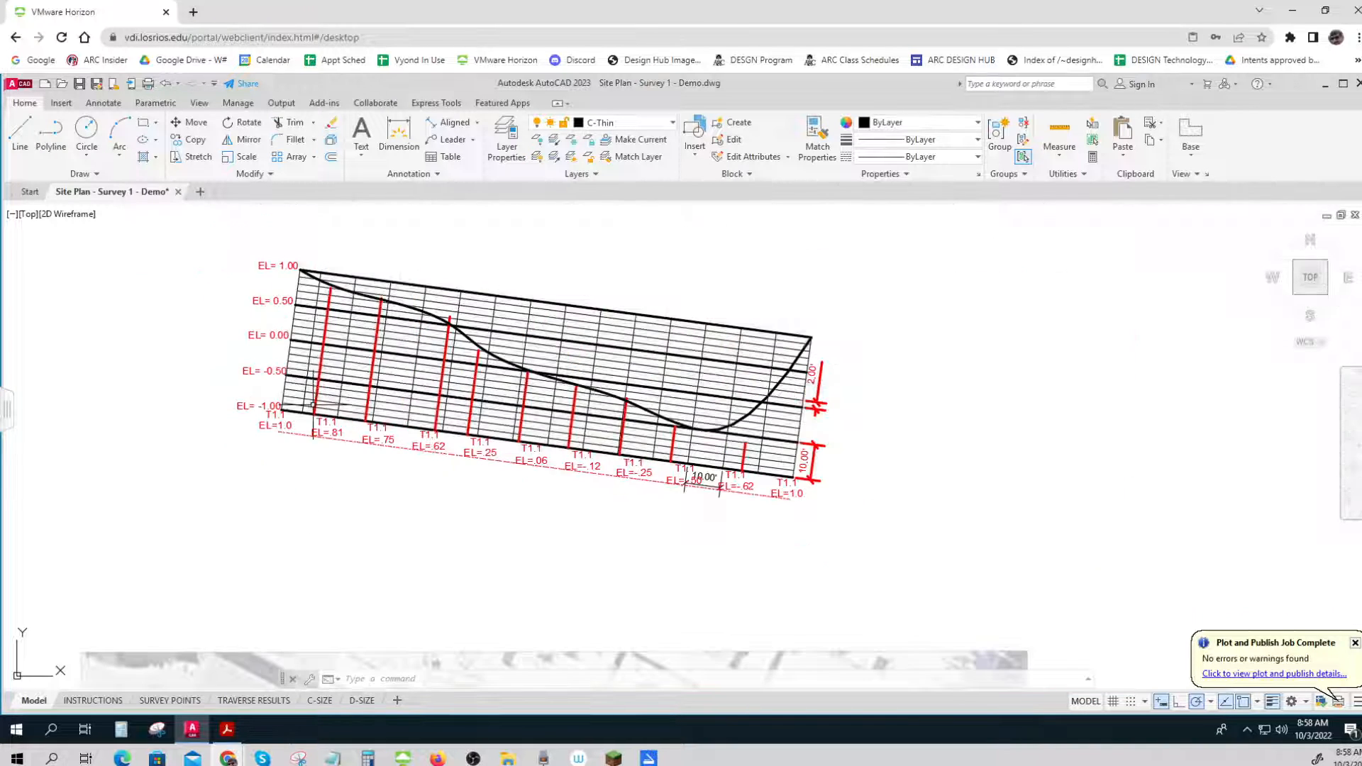
pyautogui.moveTo(313, 405); pyautogui.dragTo(308, 446, button='middle')
pyautogui.scroll(4, 309, 446)
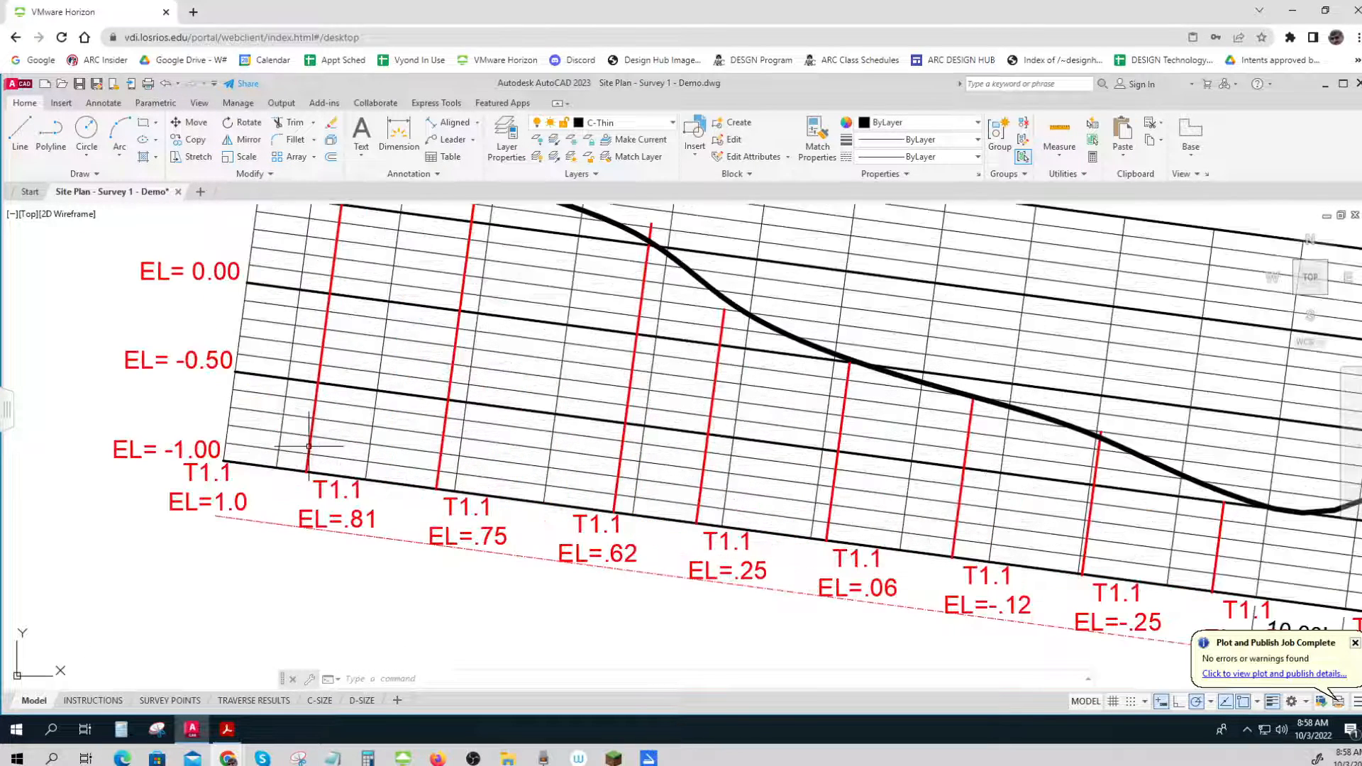
pyautogui.scroll(-2, 212, 462)
pyautogui.moveTo(213, 463); pyautogui.dragTo(211, 492, button='middle')
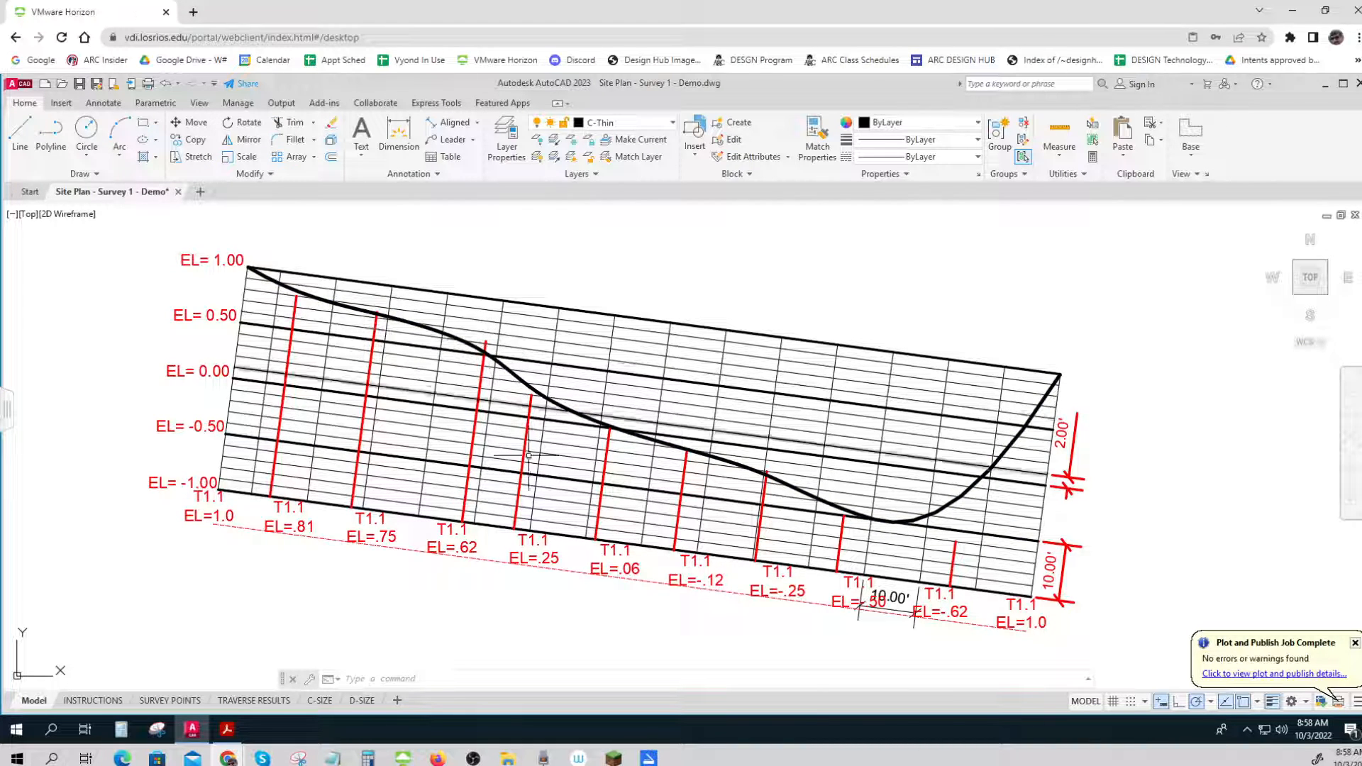
# - Inspect how the ground profile curve follows the station lines, selecting the curve to reveal its defining points
pyautogui.press('ctrl')
pyautogui.press('ctrl')
pyautogui.press('ctrl')
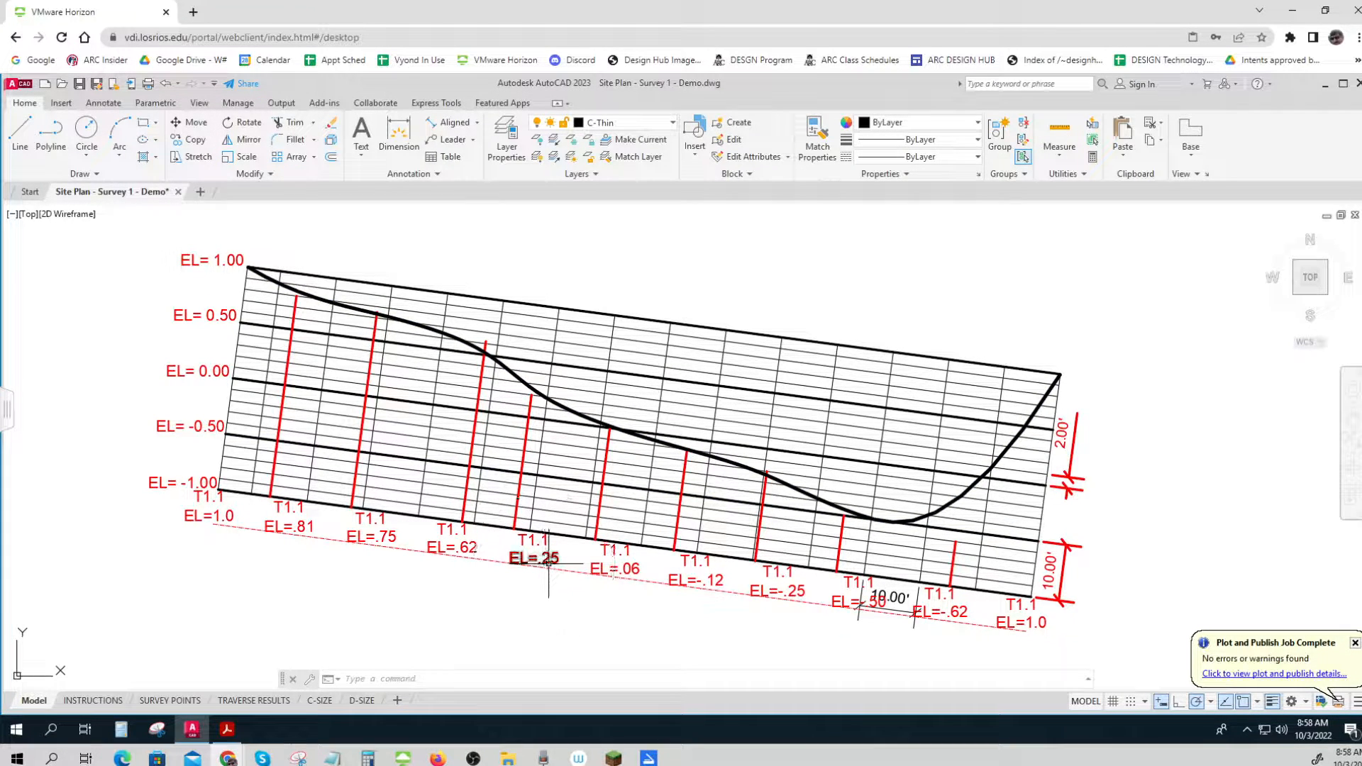
pyautogui.press('ctrl')
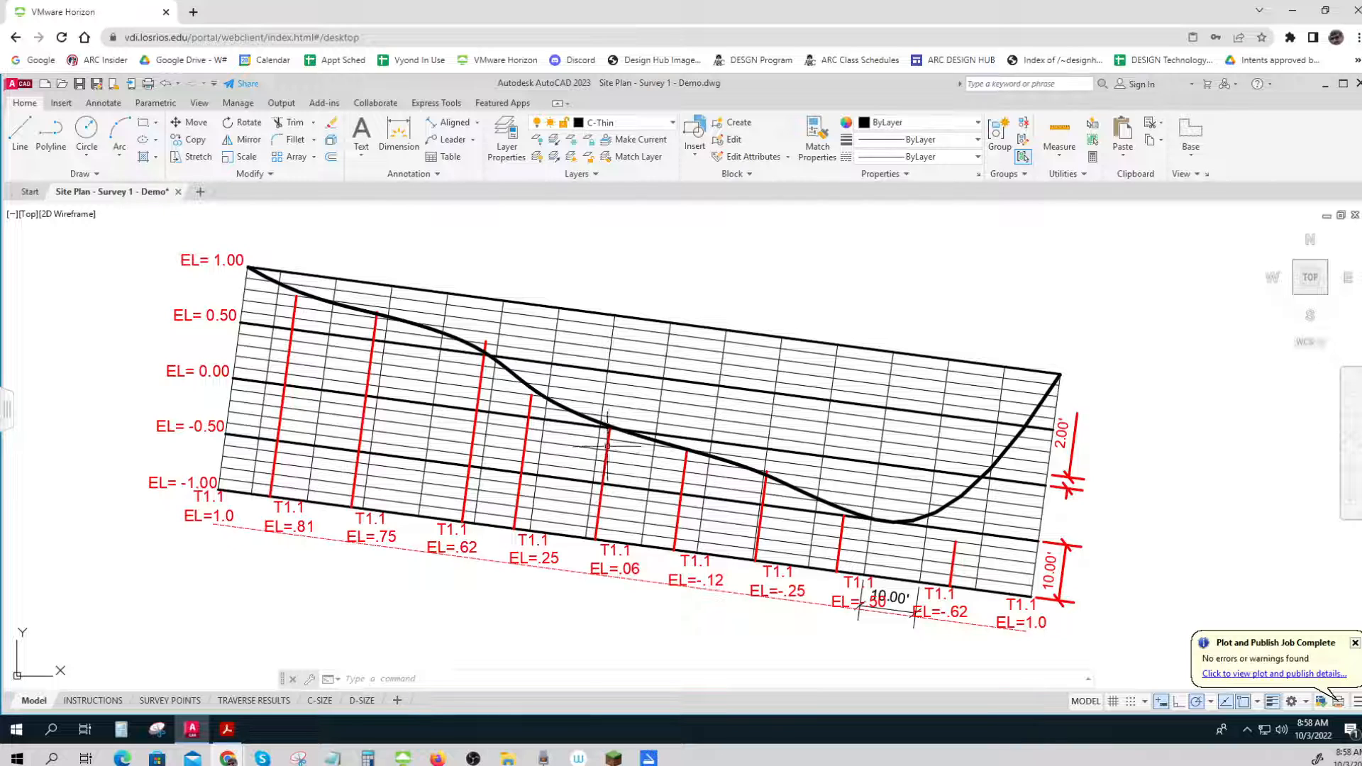
pyautogui.press('ctrl')
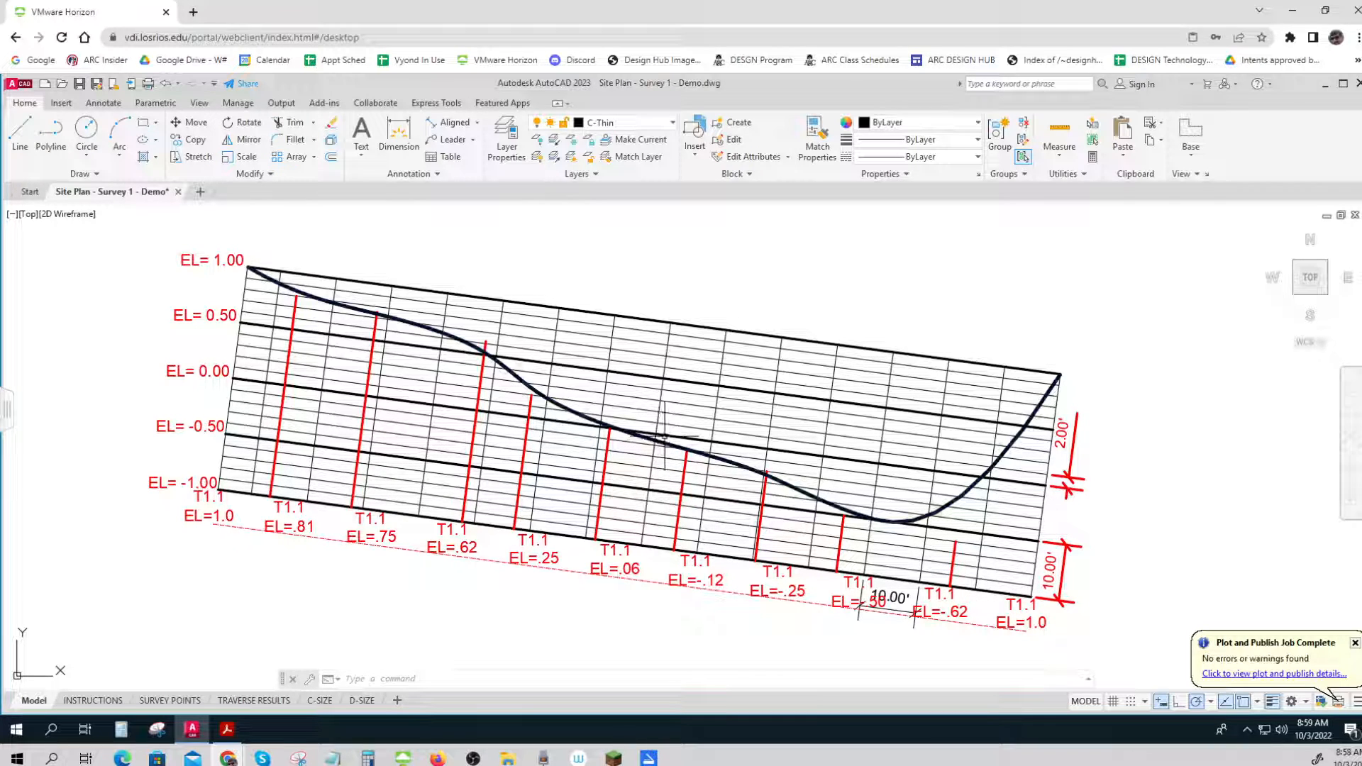
pyautogui.click(728, 460)
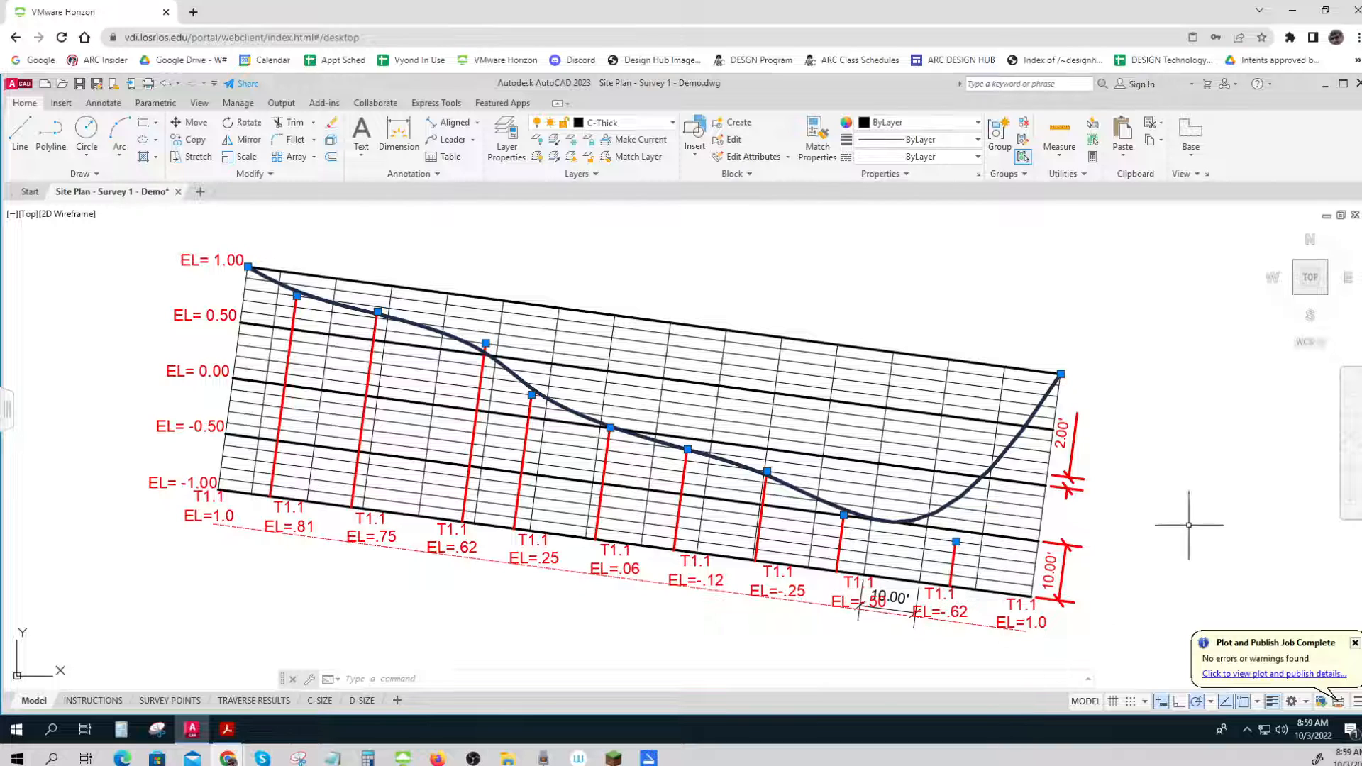
# - Return to the TRAVERSE RESULTS layout and inspect the boundaries of the section and site image viewports, leaving nothing selected
pyautogui.press('Escape')
pyautogui.press('Escape')
pyautogui.press('Escape')
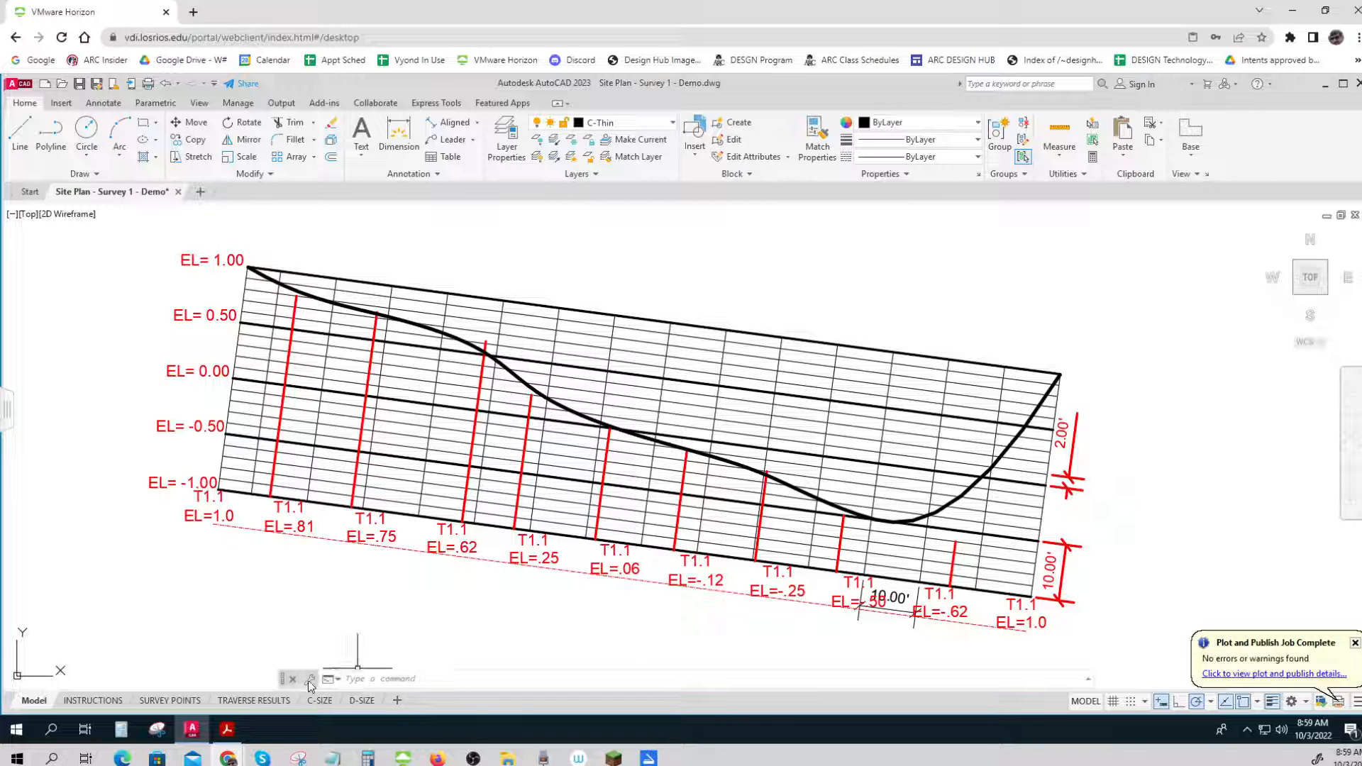
pyautogui.click(254, 701)
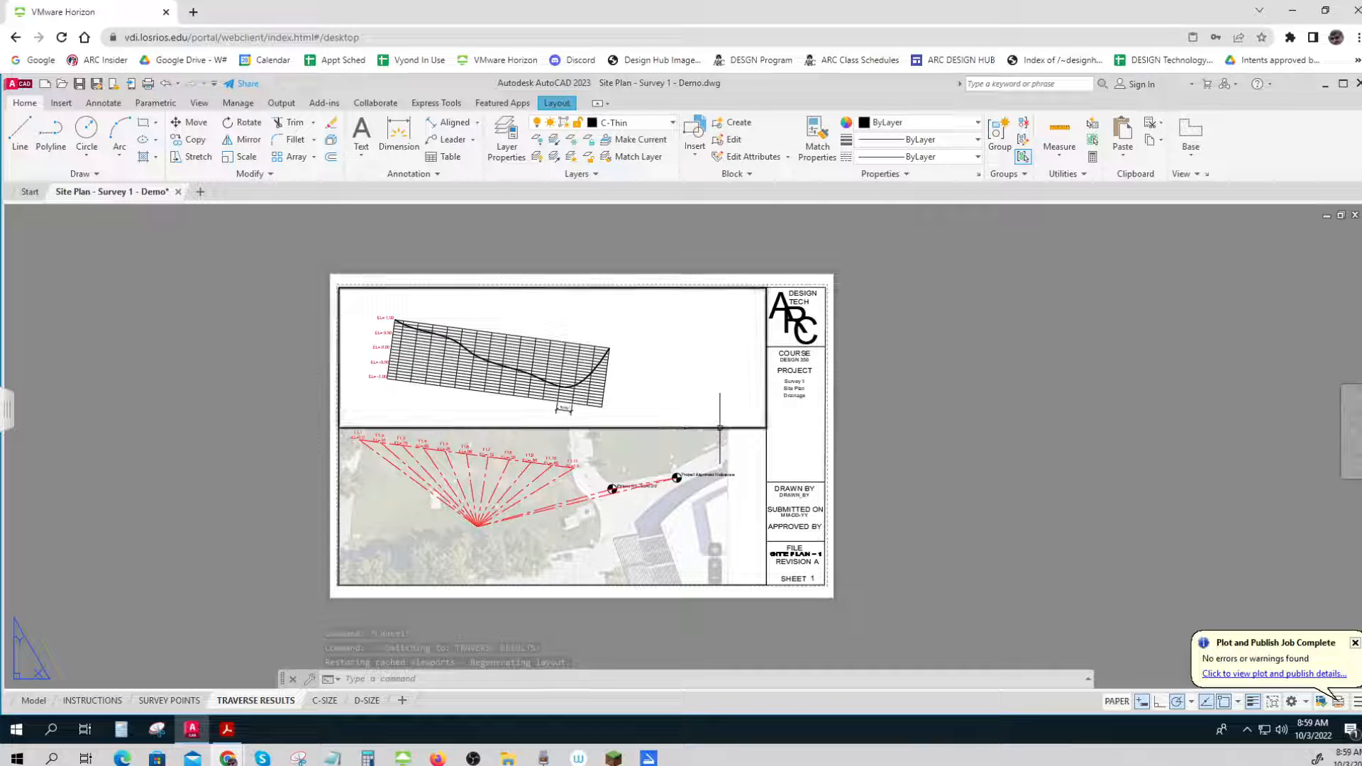
pyautogui.click(763, 447)
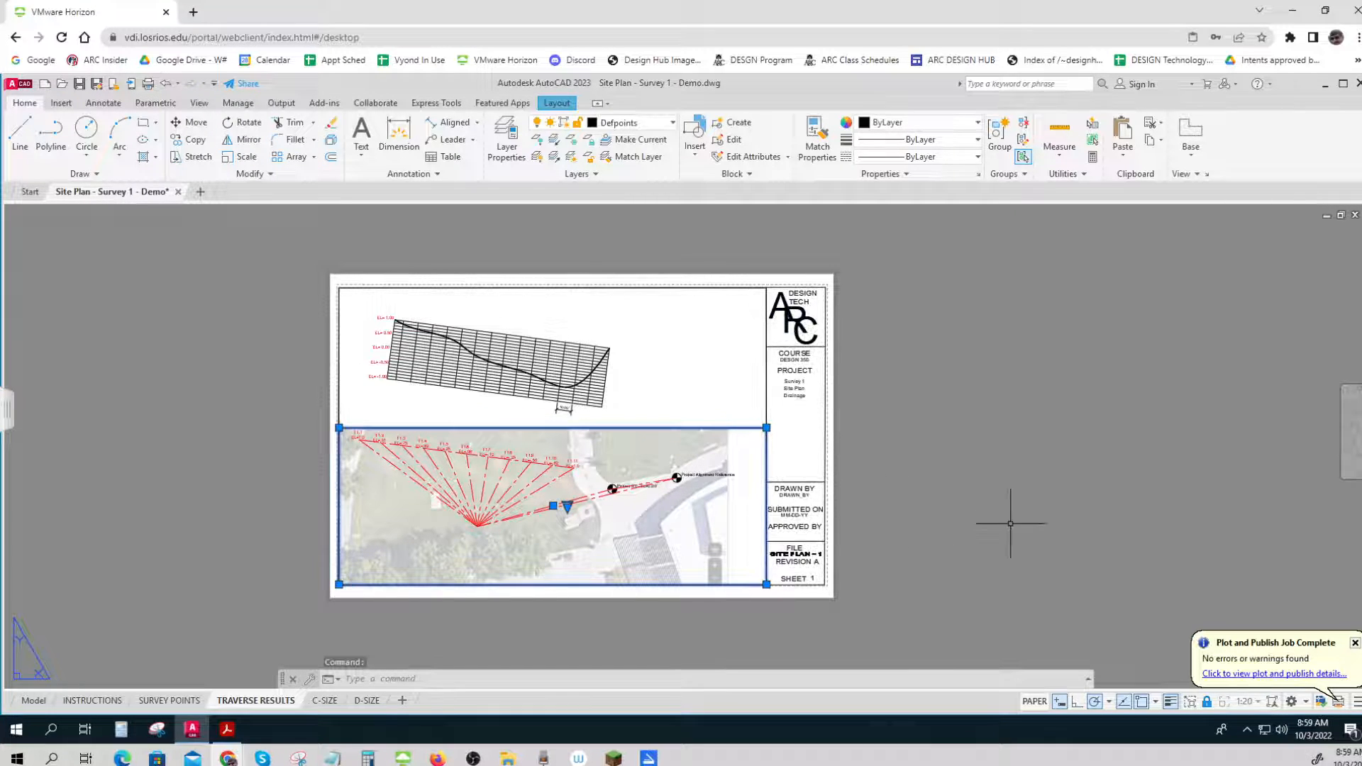
pyautogui.click(764, 376)
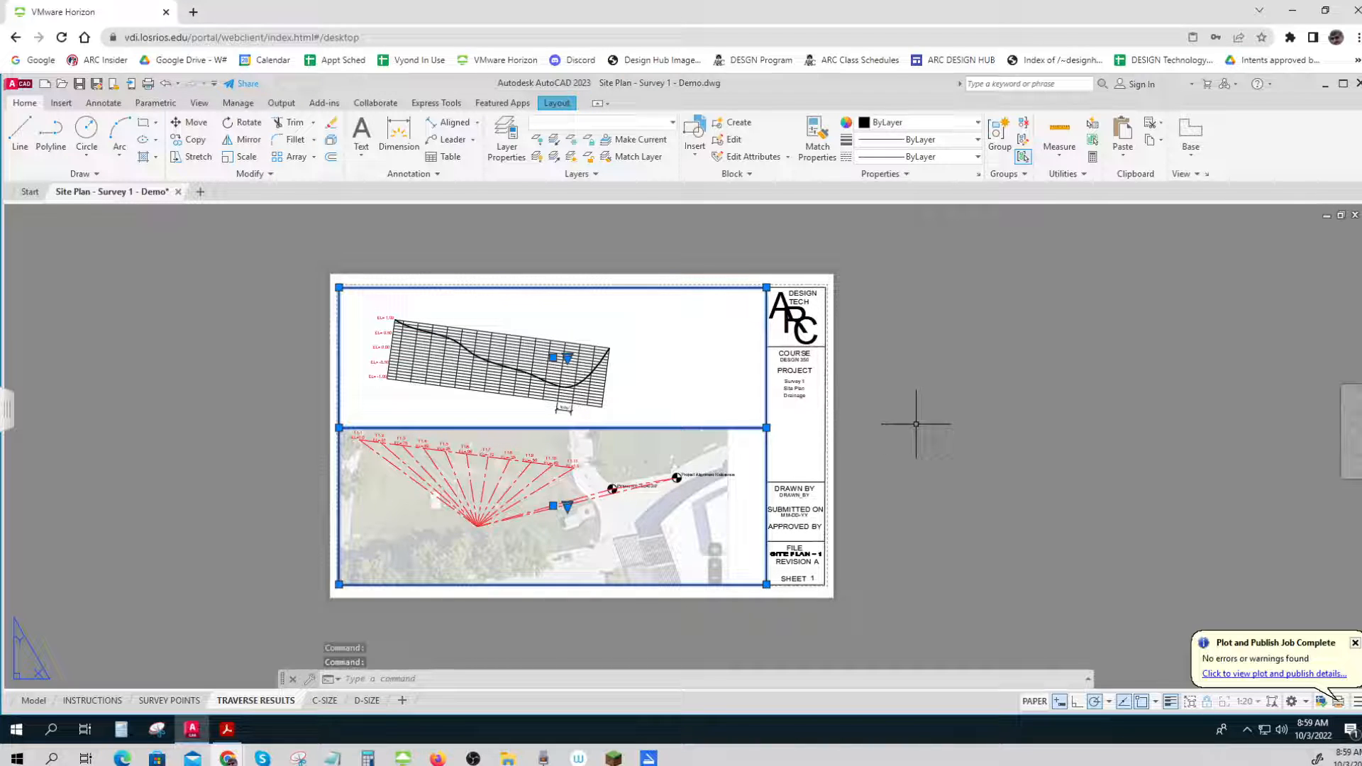
pyautogui.press('Escape')
pyautogui.press('Escape')
pyautogui.press('Escape')
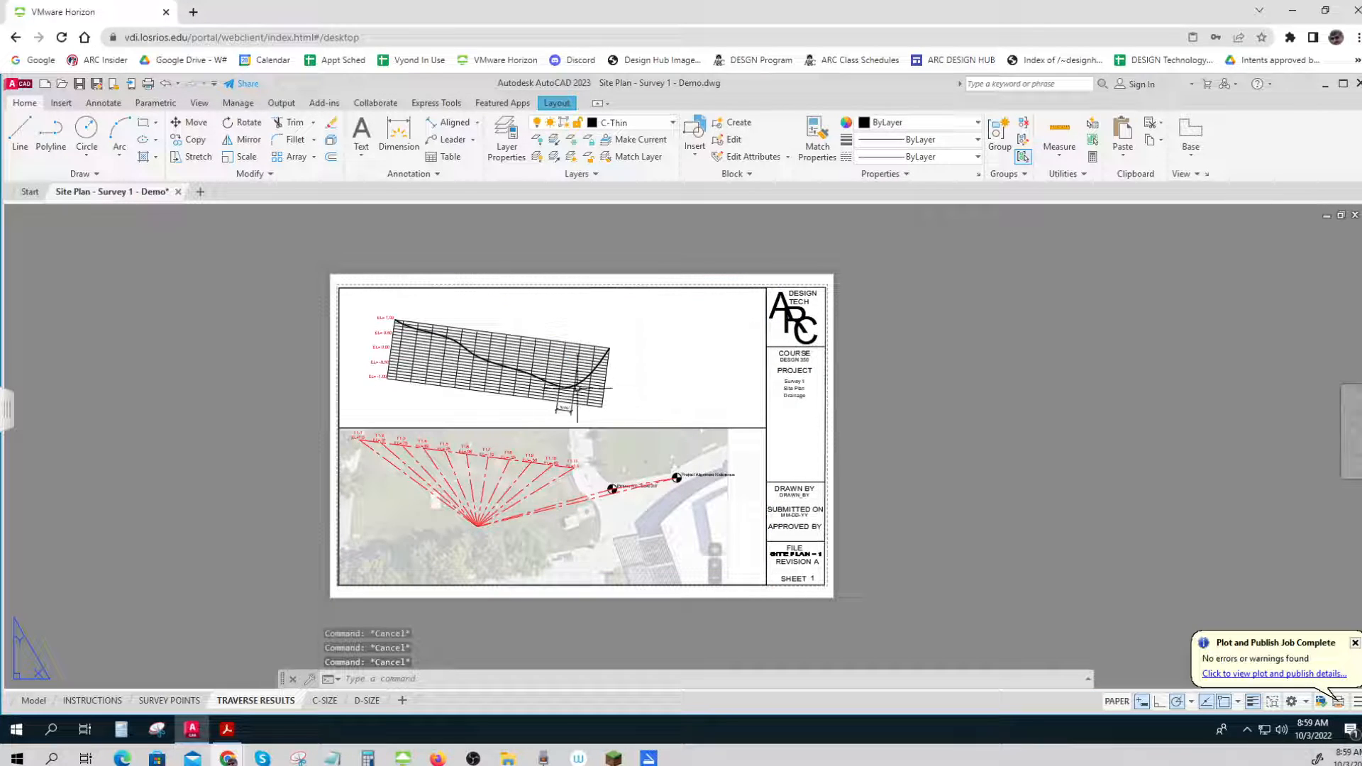
# - Review the layer list and the layers' lineweight and viewport settings from inside the section viewport, then return to paper space
pyautogui.doubleClick(654, 366)
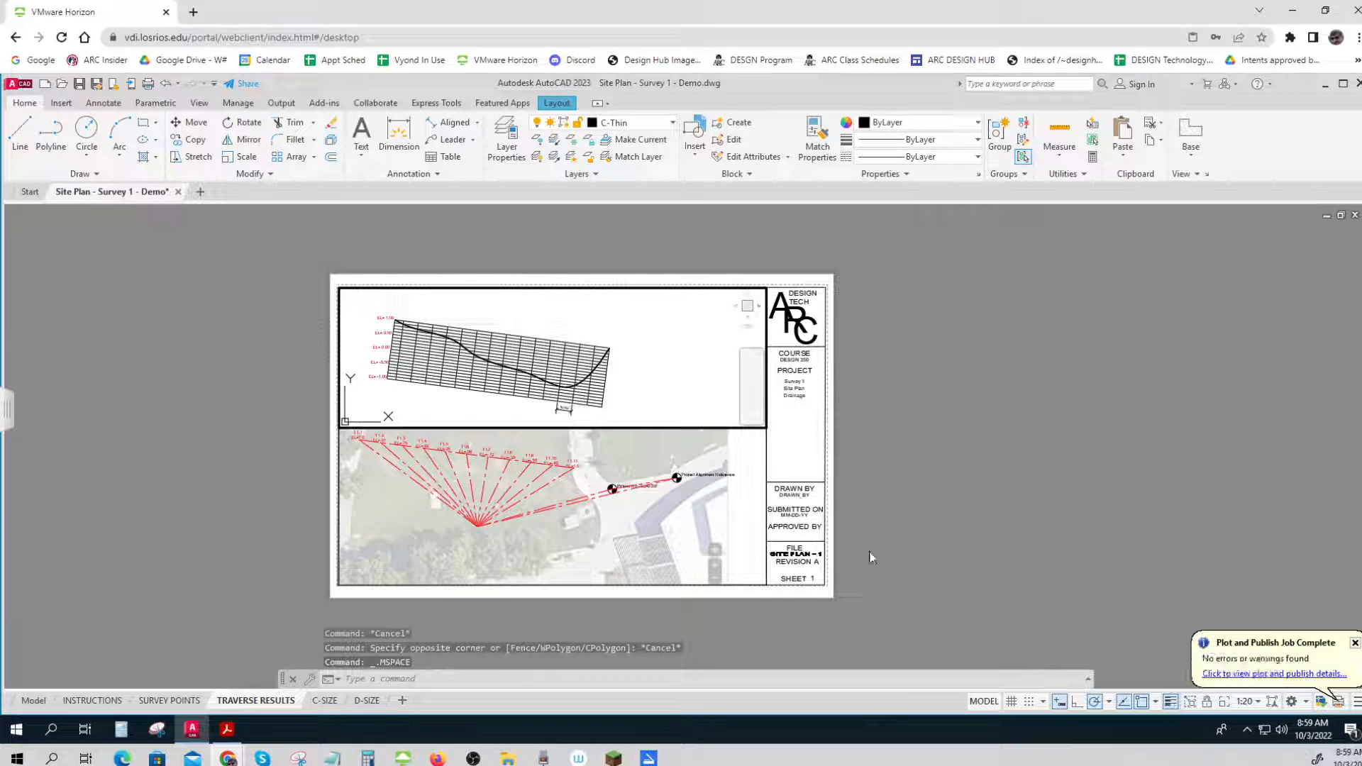
pyautogui.press('Escape')
pyautogui.press('Escape')
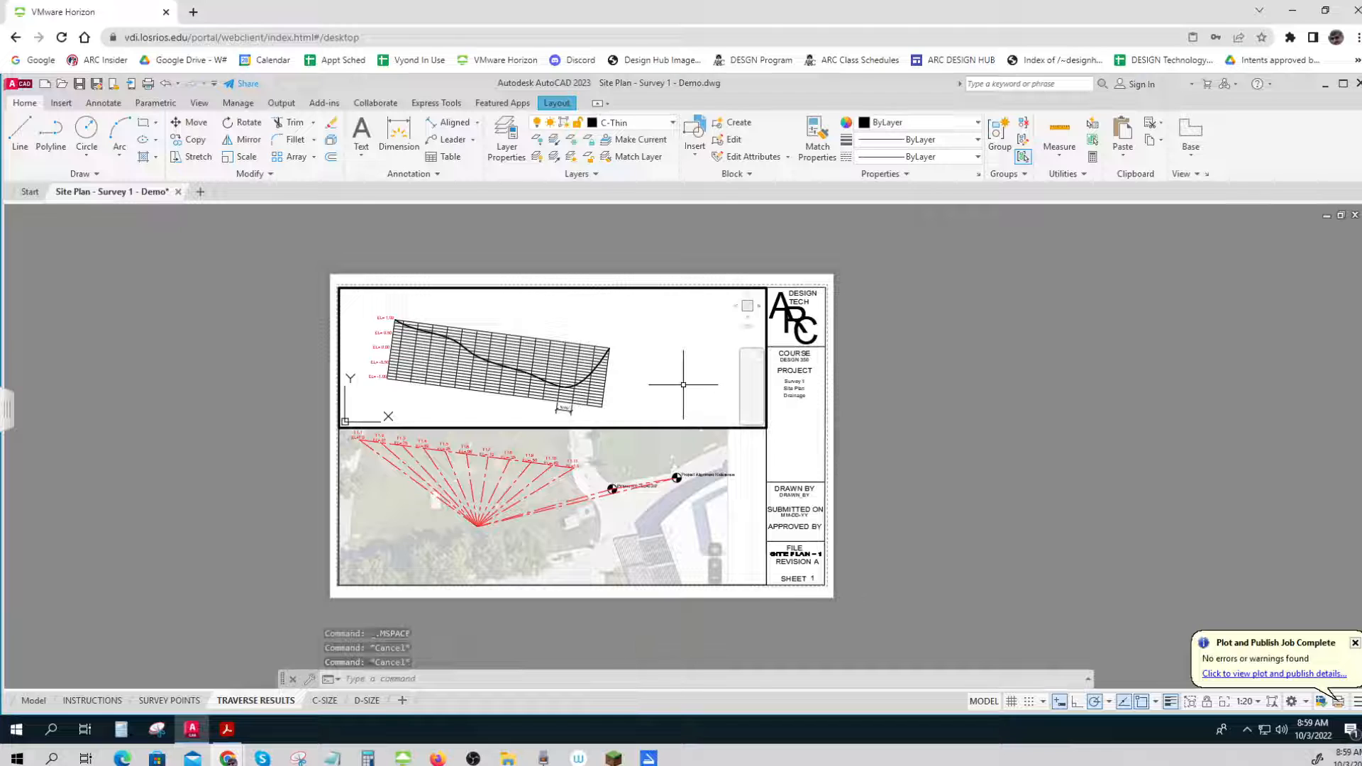
pyautogui.click(671, 128)
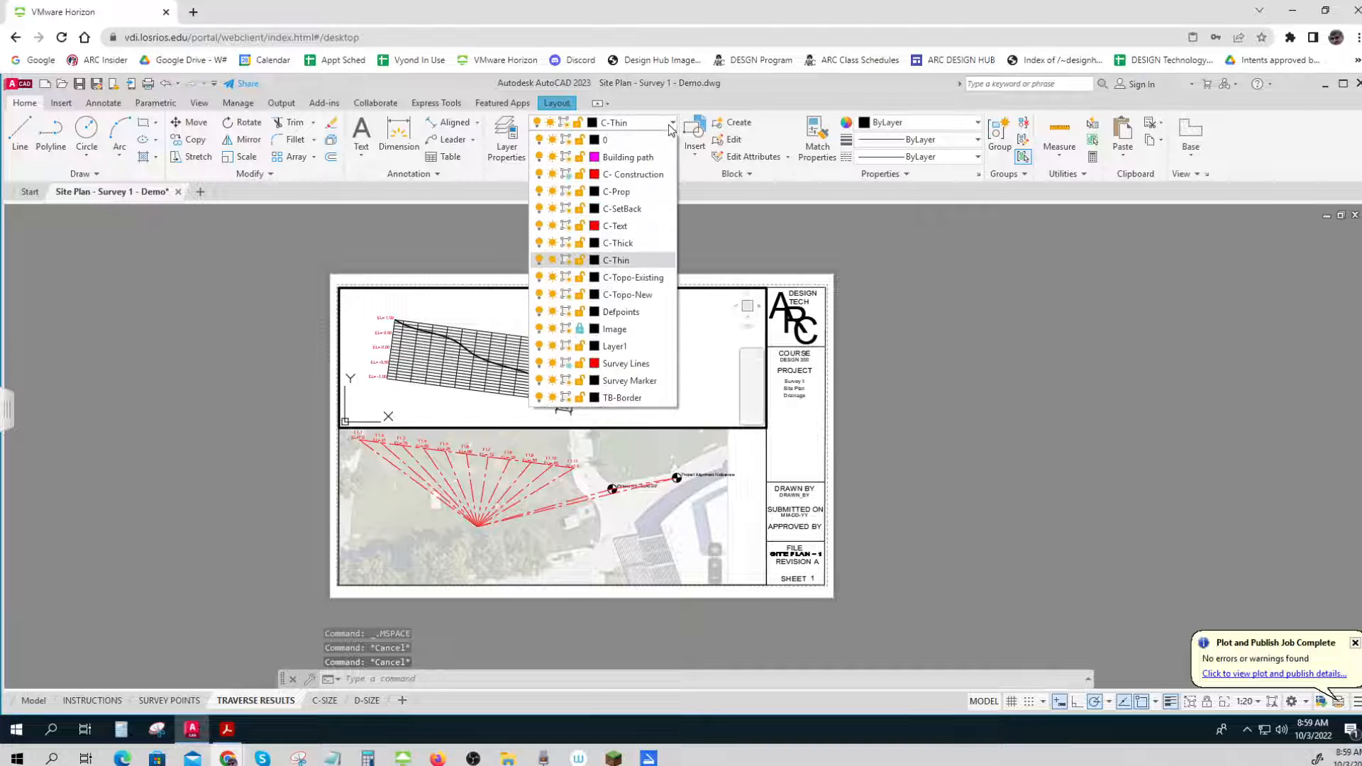
pyautogui.click(507, 134)
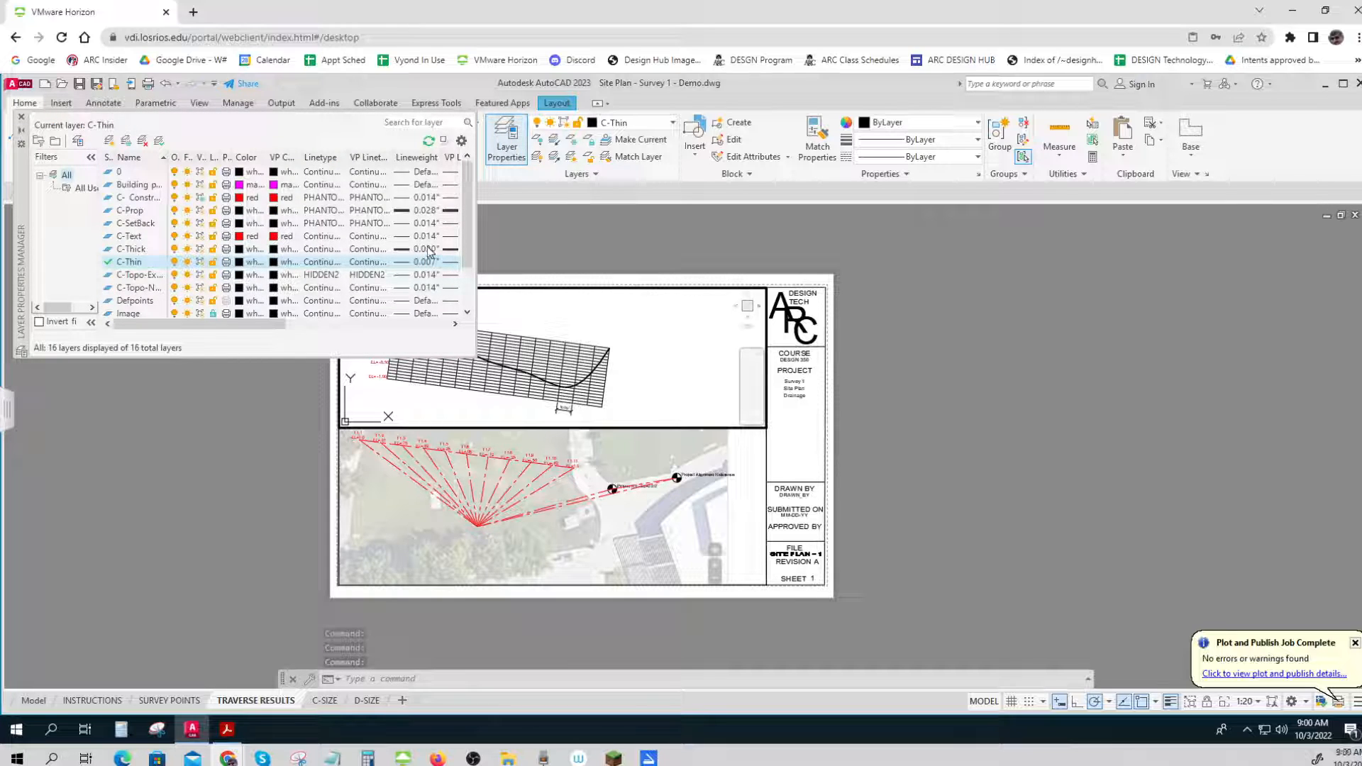
pyautogui.press('Escape')
pyautogui.press('Escape')
pyautogui.press('Escape')
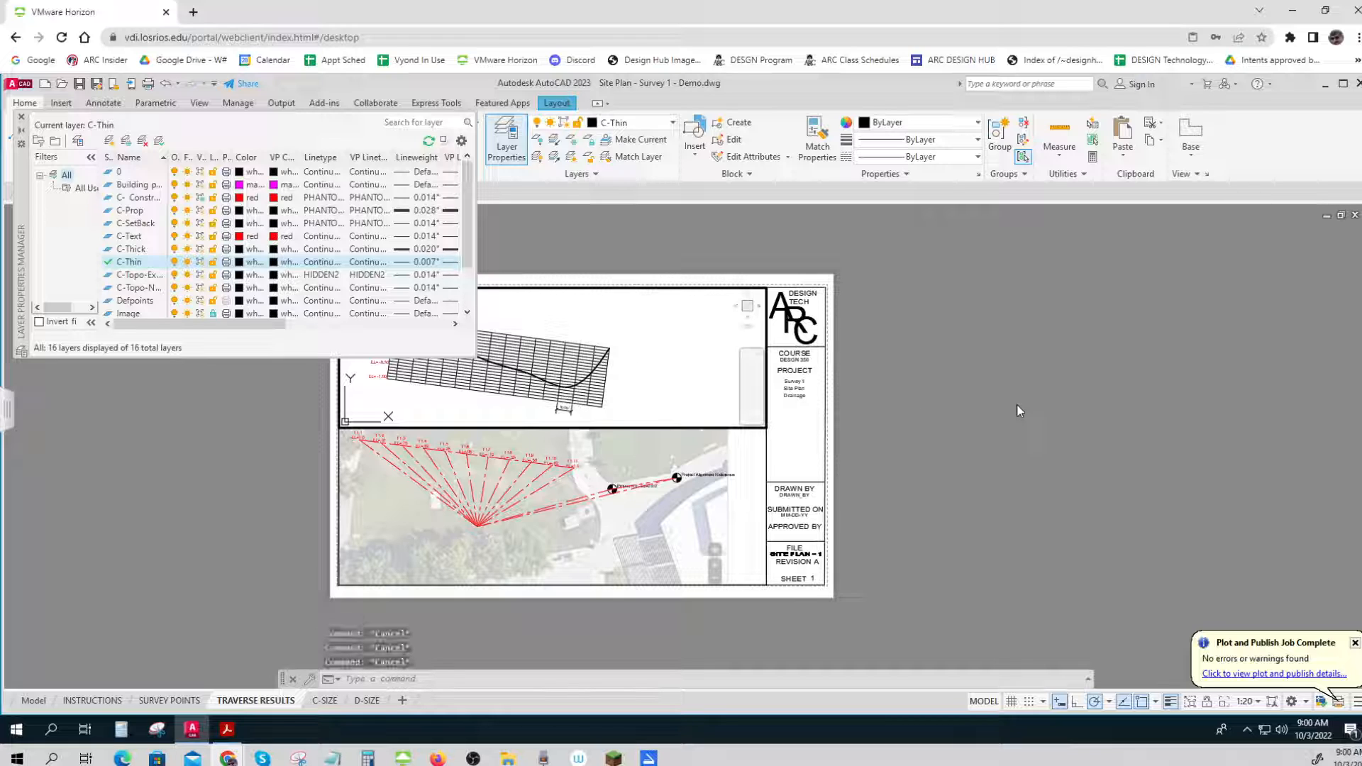
pyautogui.click(23, 116)
pyautogui.doubleClick(80, 361)
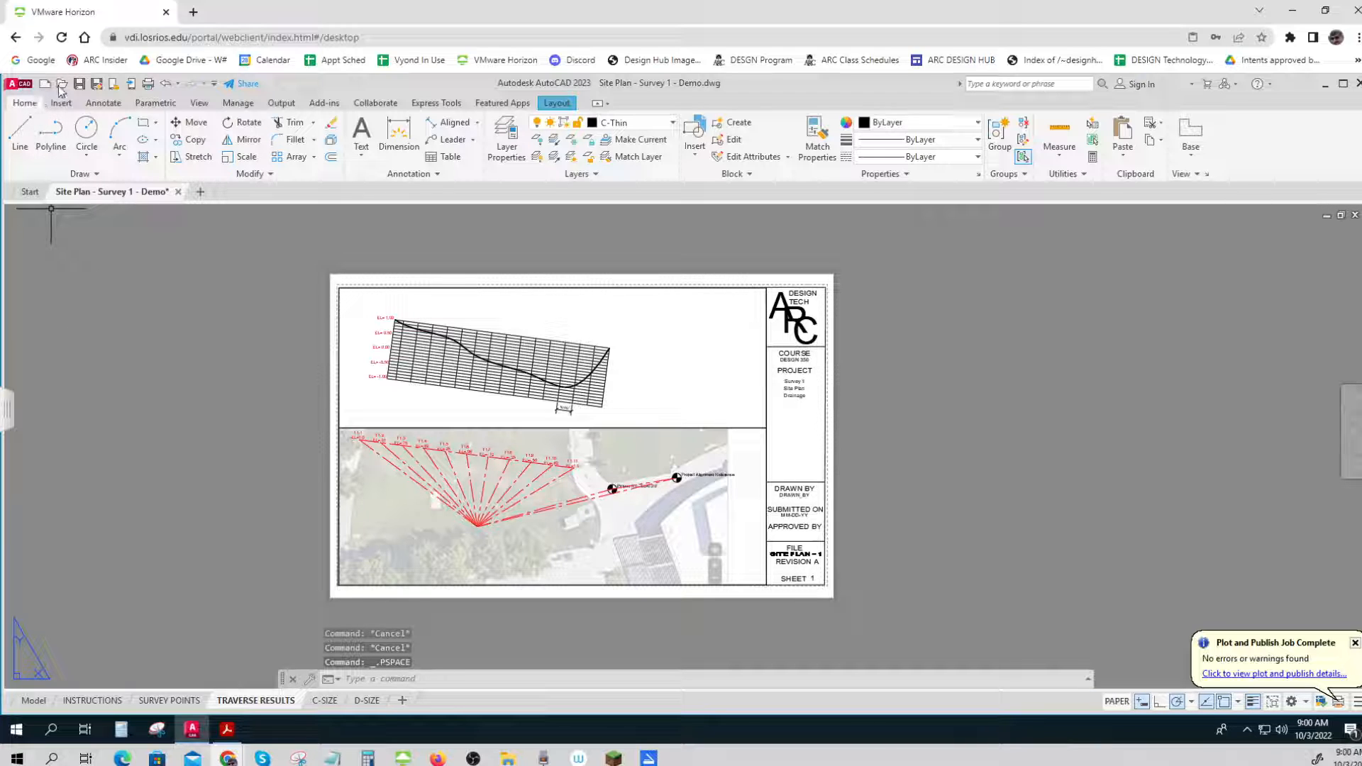
# - Set up a single-sheet plot of the TRAVERSE RESULTS layout with the <Previous plot> page setup and preview it
pyautogui.click(147, 83)
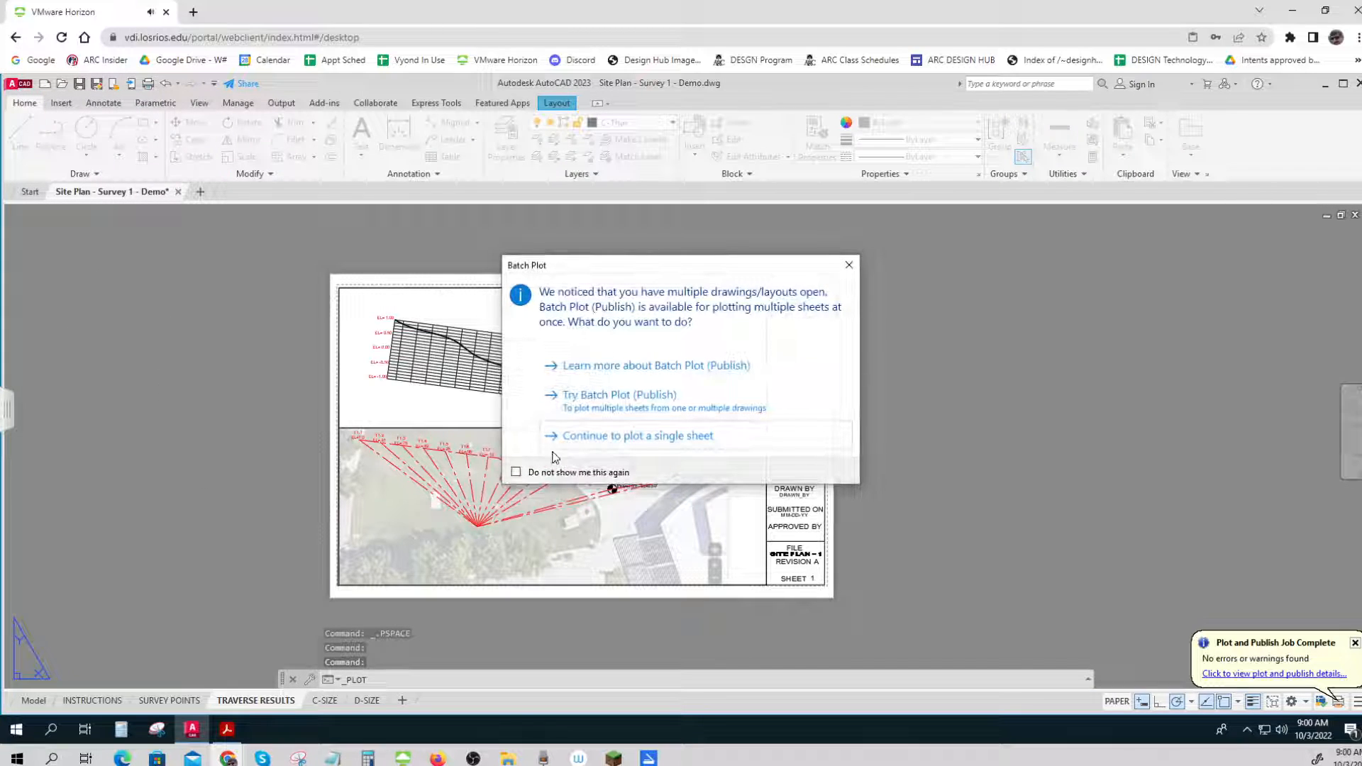
pyautogui.click(576, 438)
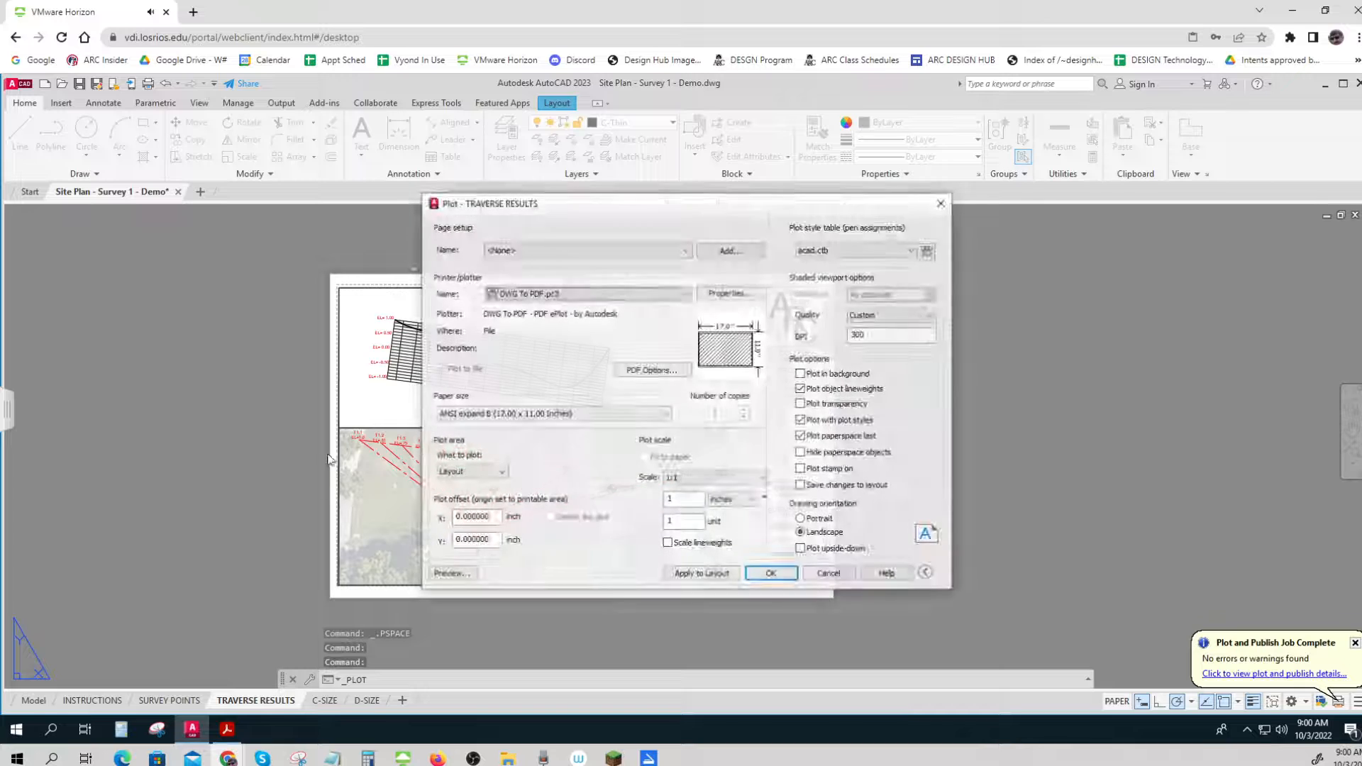
pyautogui.click(538, 253)
pyautogui.click(535, 274)
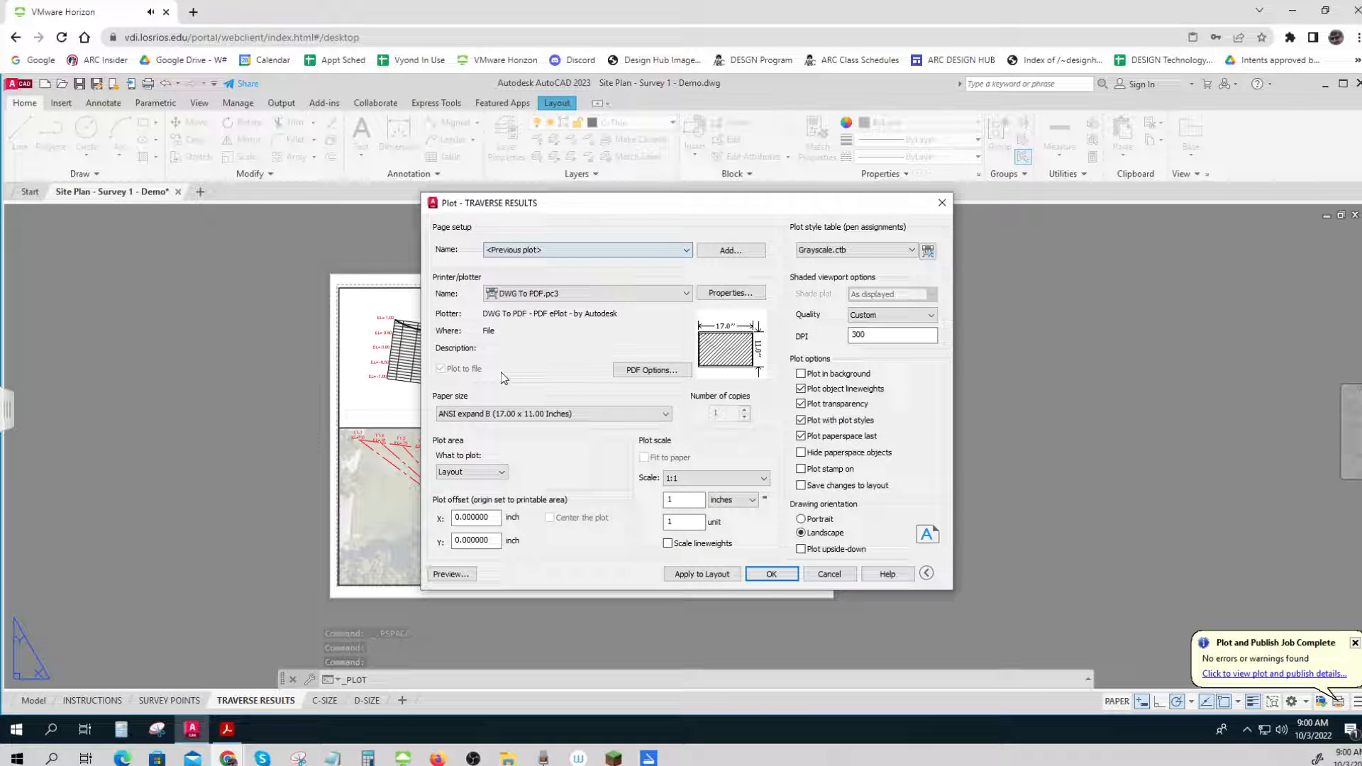
pyautogui.click(451, 574)
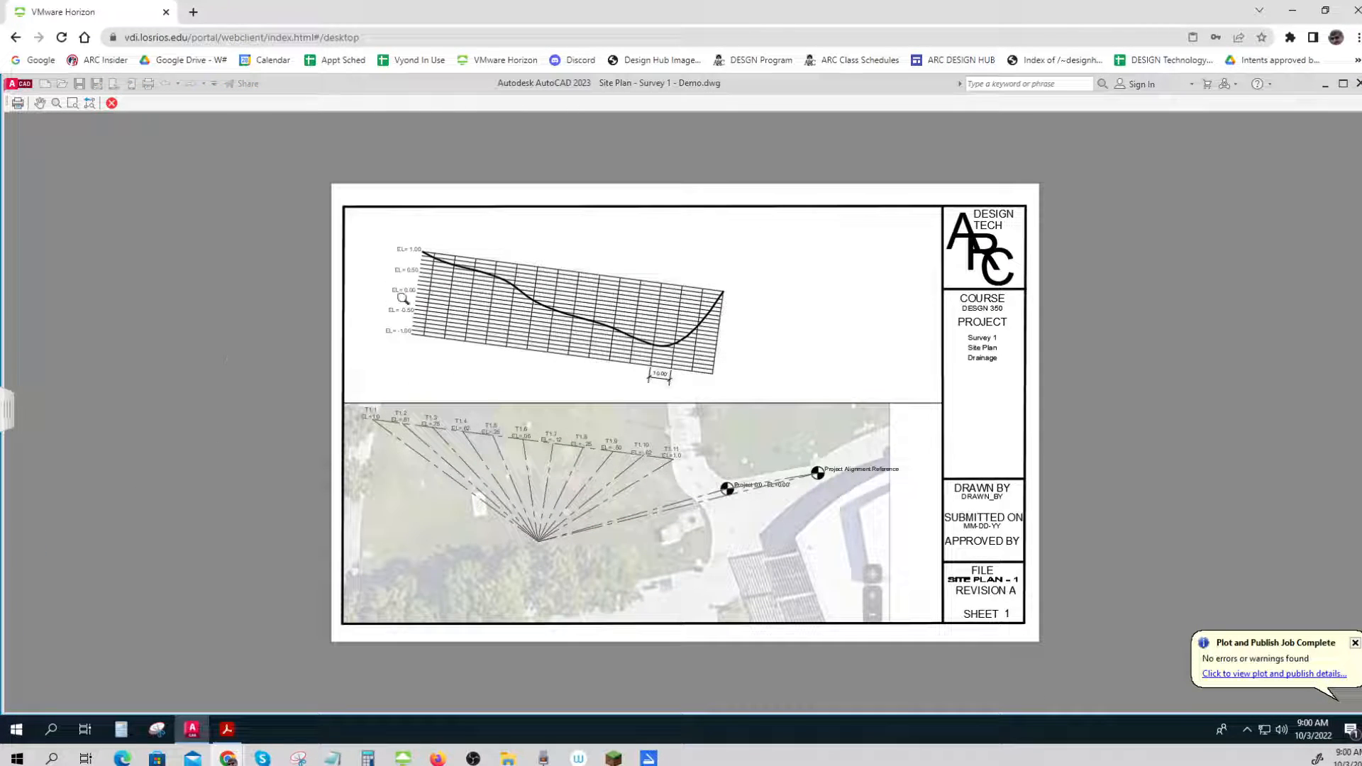
# - Examine the section grid's lineweights, elevation labels and traverse point labels in the plot preview
pyautogui.scroll(2, 226, 404)
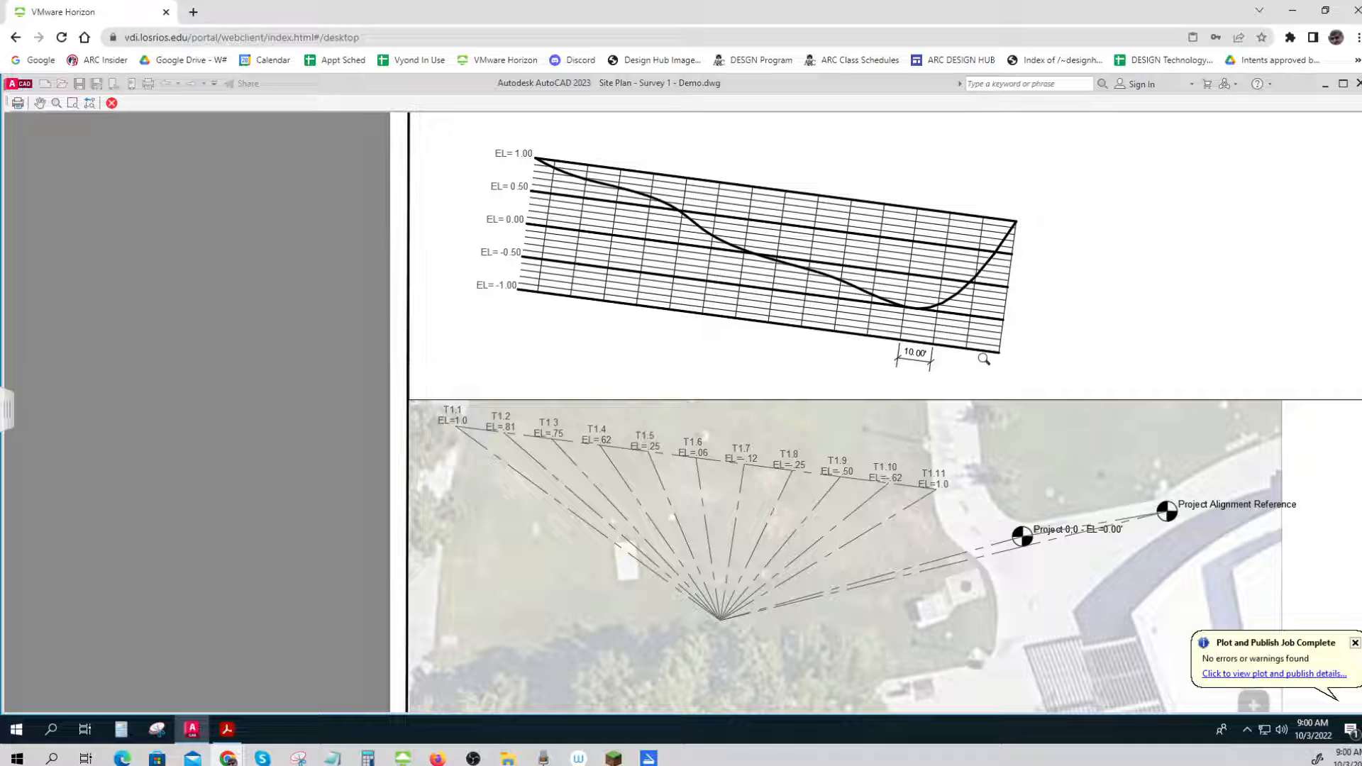
pyautogui.scroll(-2, 993, 312)
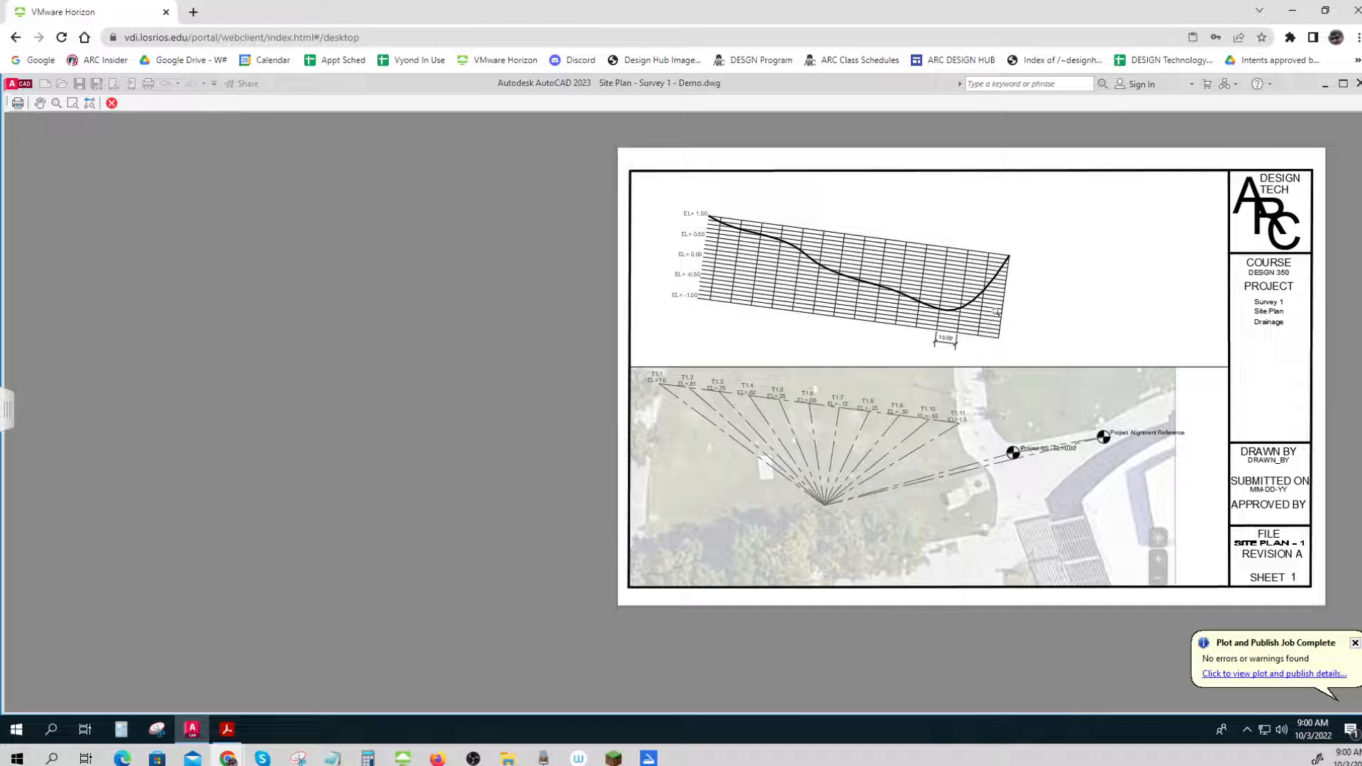
pyautogui.moveTo(996, 312); pyautogui.dragTo(686, 379, button='middle')
pyautogui.scroll(2, 692, 376)
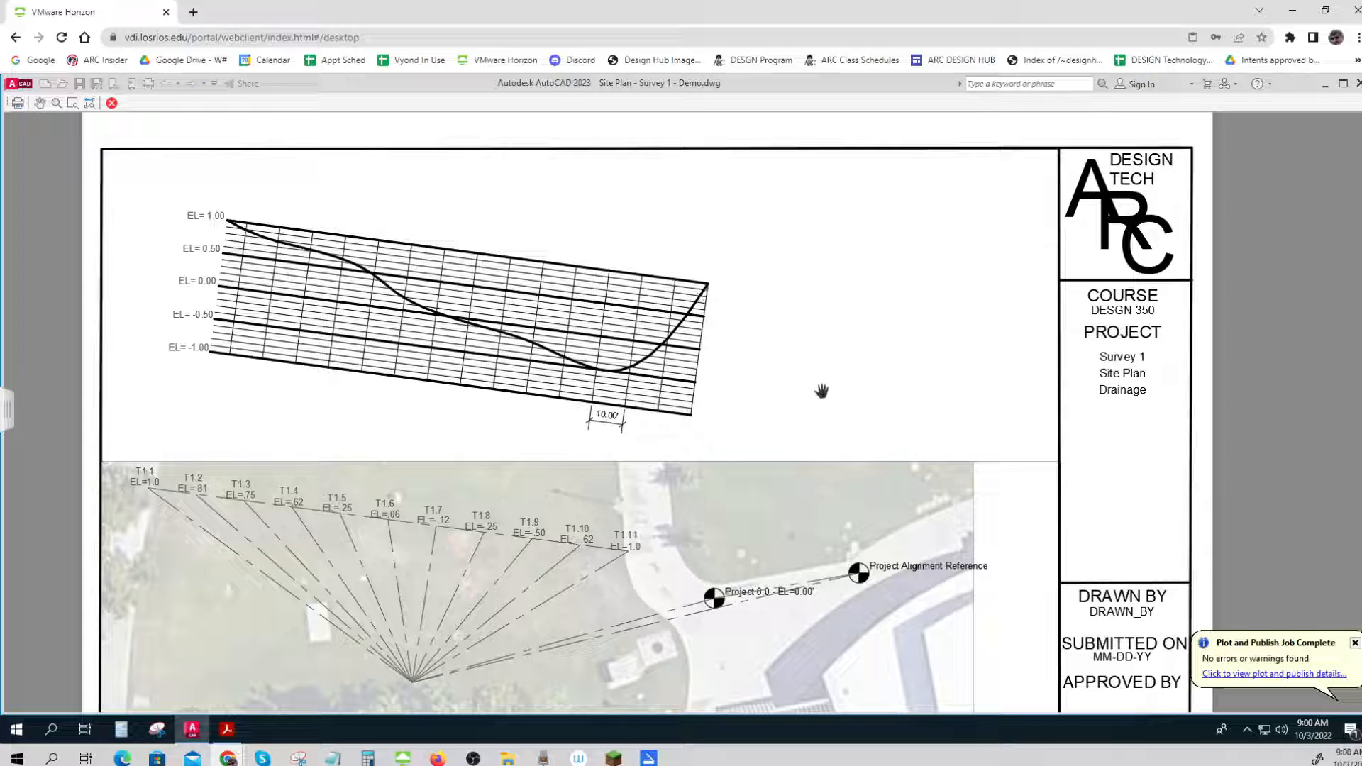
pyautogui.scroll(-2, 839, 397)
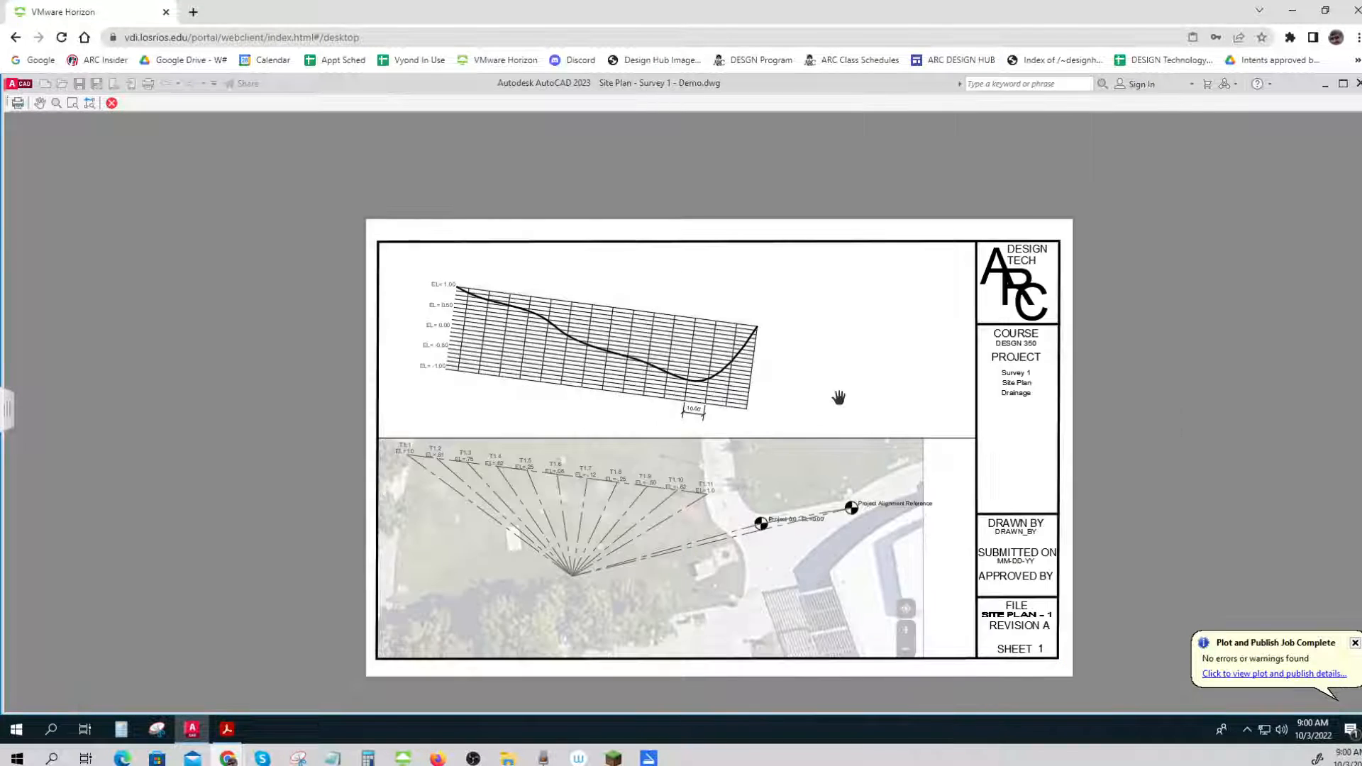